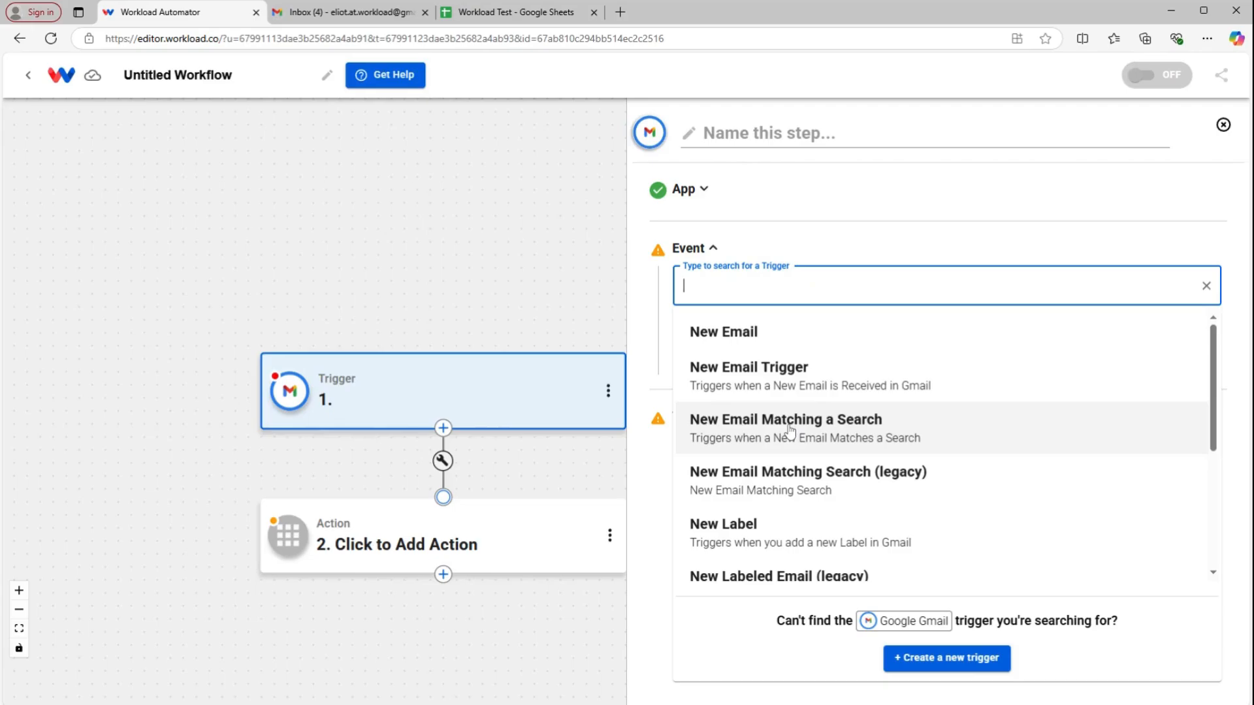
Step: Set the Gmail trigger event to New Email Matching a Search and connect the saved Google Gmail account
{"action": "left_click", "coordinate": [790, 430]}
{"action": "left_click", "coordinate": [796, 355]}
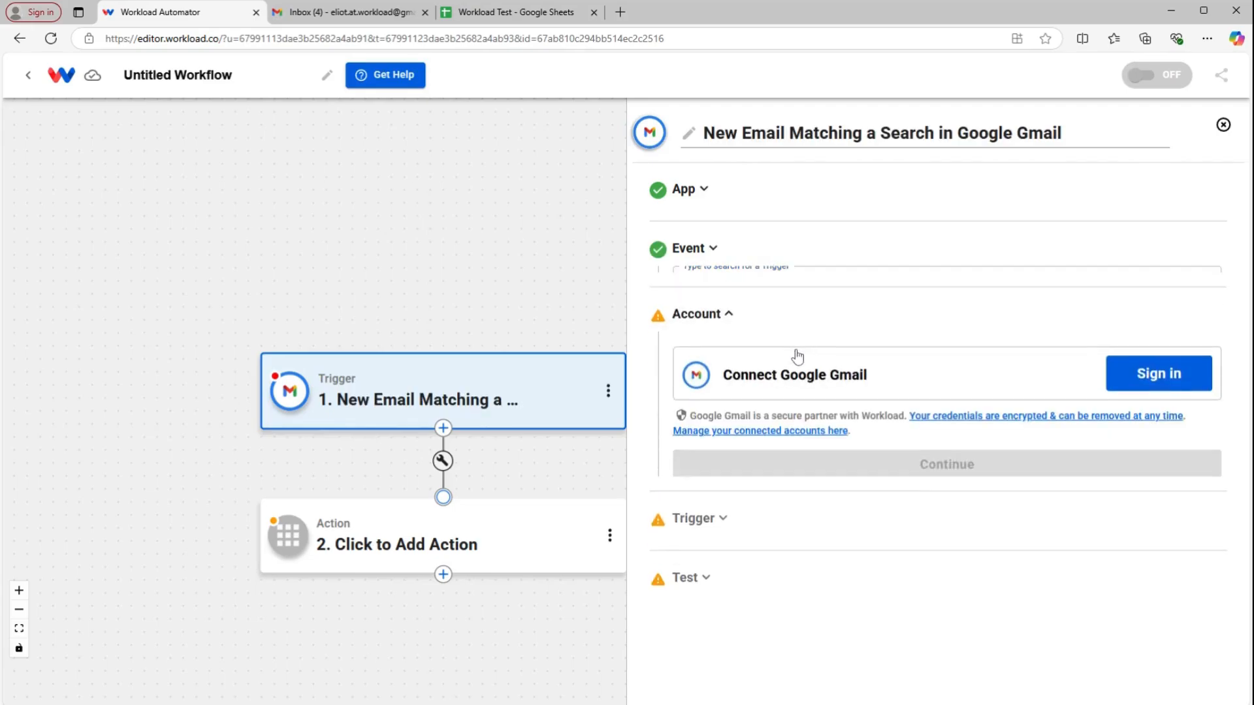
{"action": "left_click", "coordinate": [1152, 381]}
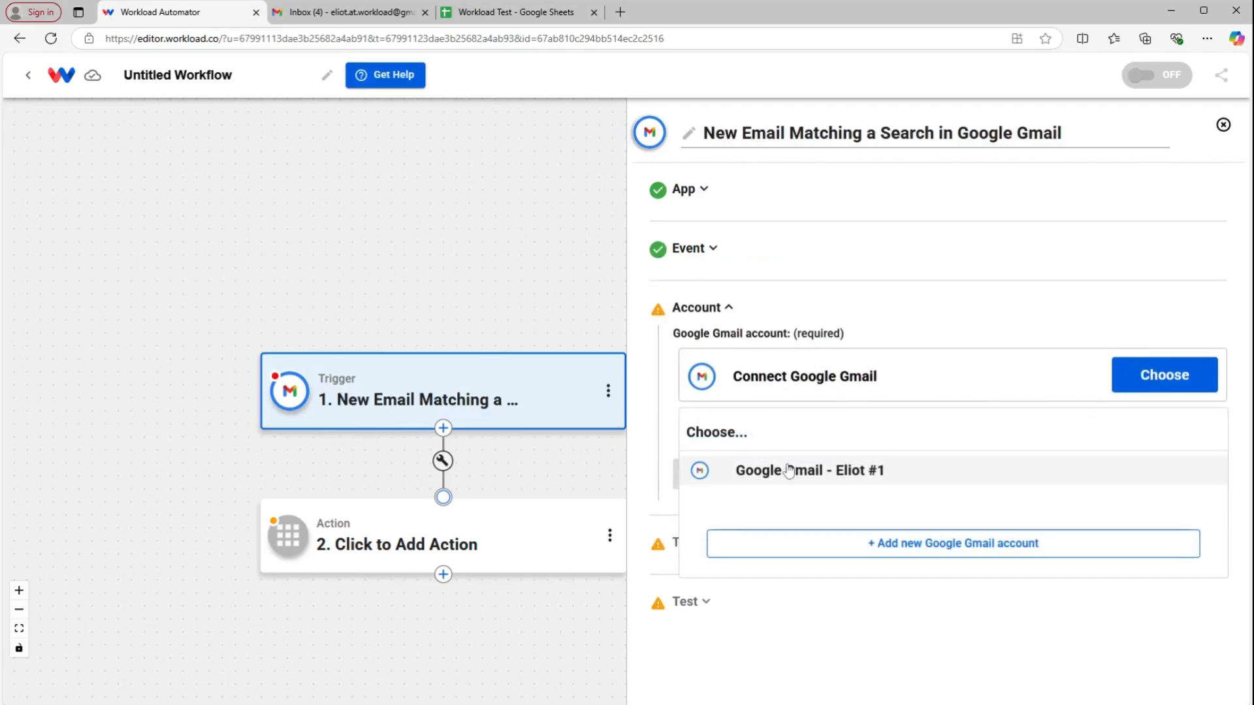
{"action": "left_click", "coordinate": [788, 470]}
{"action": "left_click", "coordinate": [853, 476]}
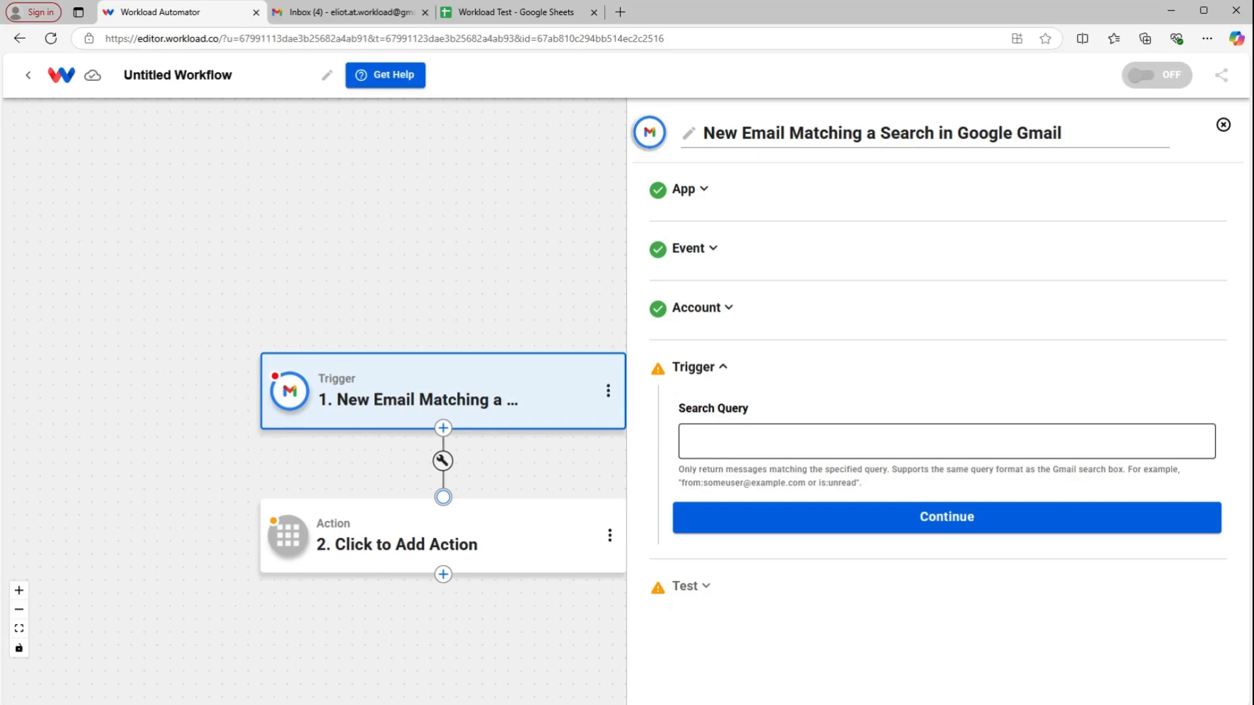
Step: Set the trigger's search query to subject:test and test the trigger
{"action": "left_click", "coordinate": [862, 442]}
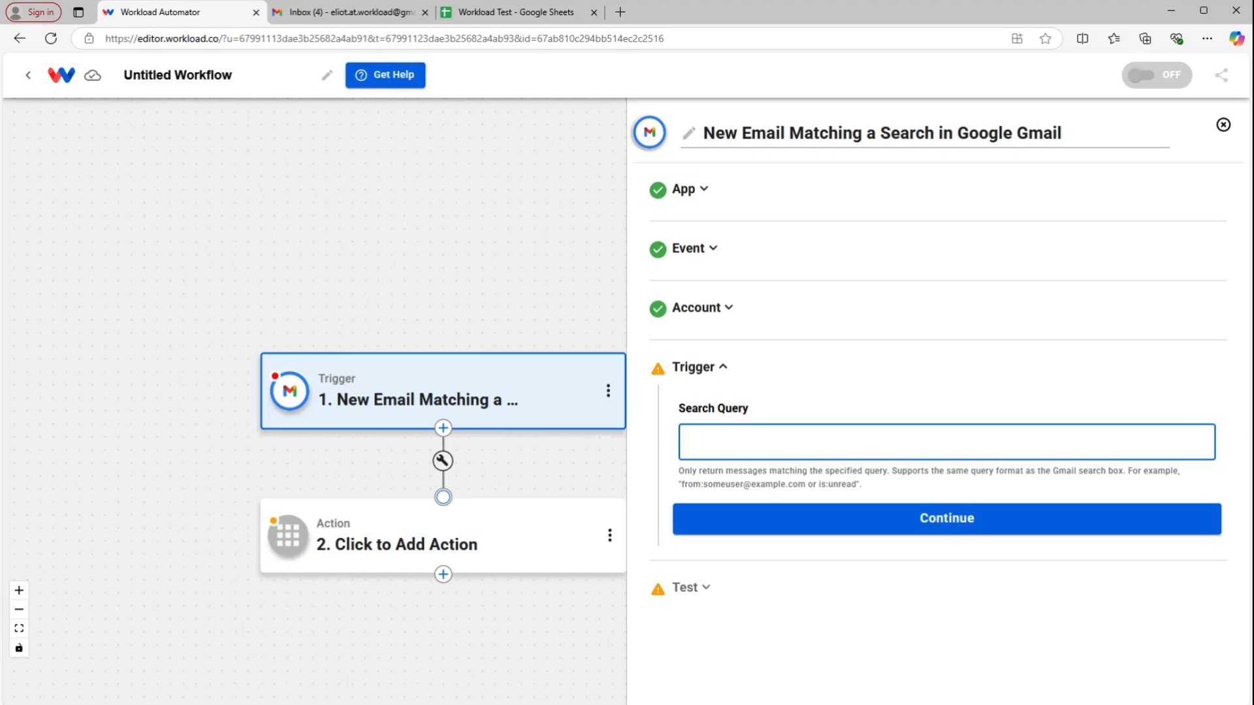
{"action": "type", "text": "subject:test"}
{"action": "left_click", "coordinate": [848, 522]}
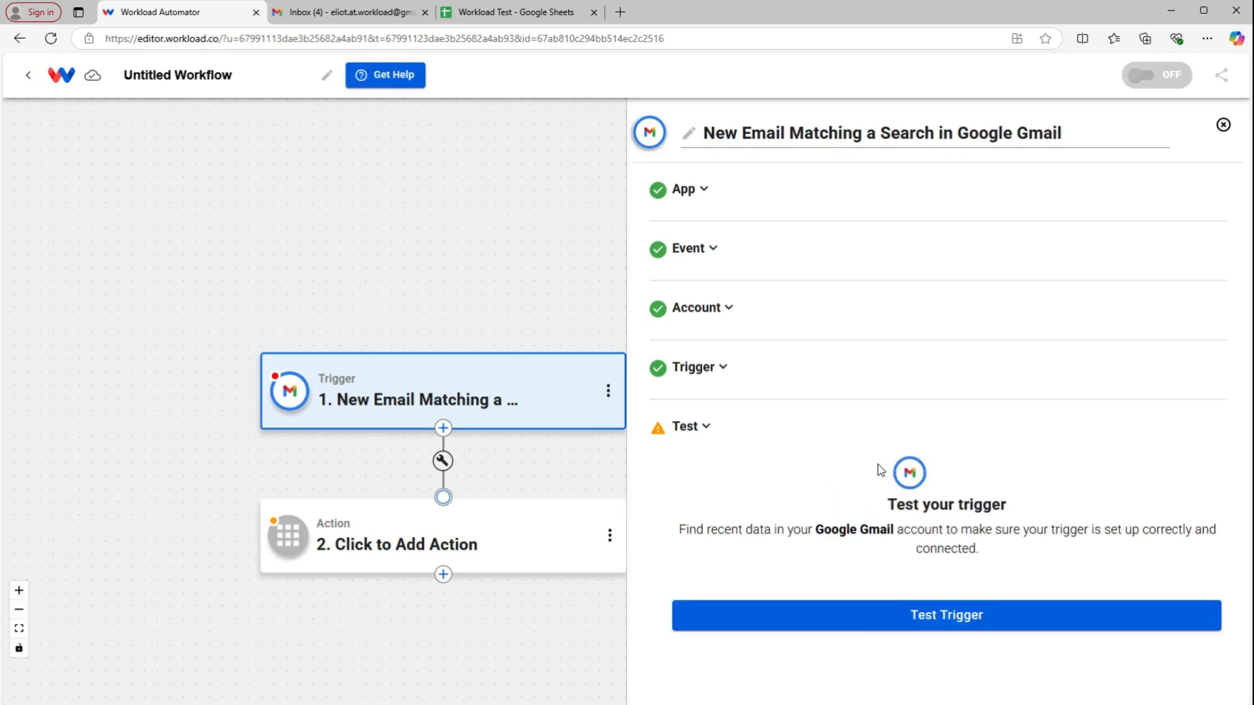
{"action": "left_click", "coordinate": [880, 617]}
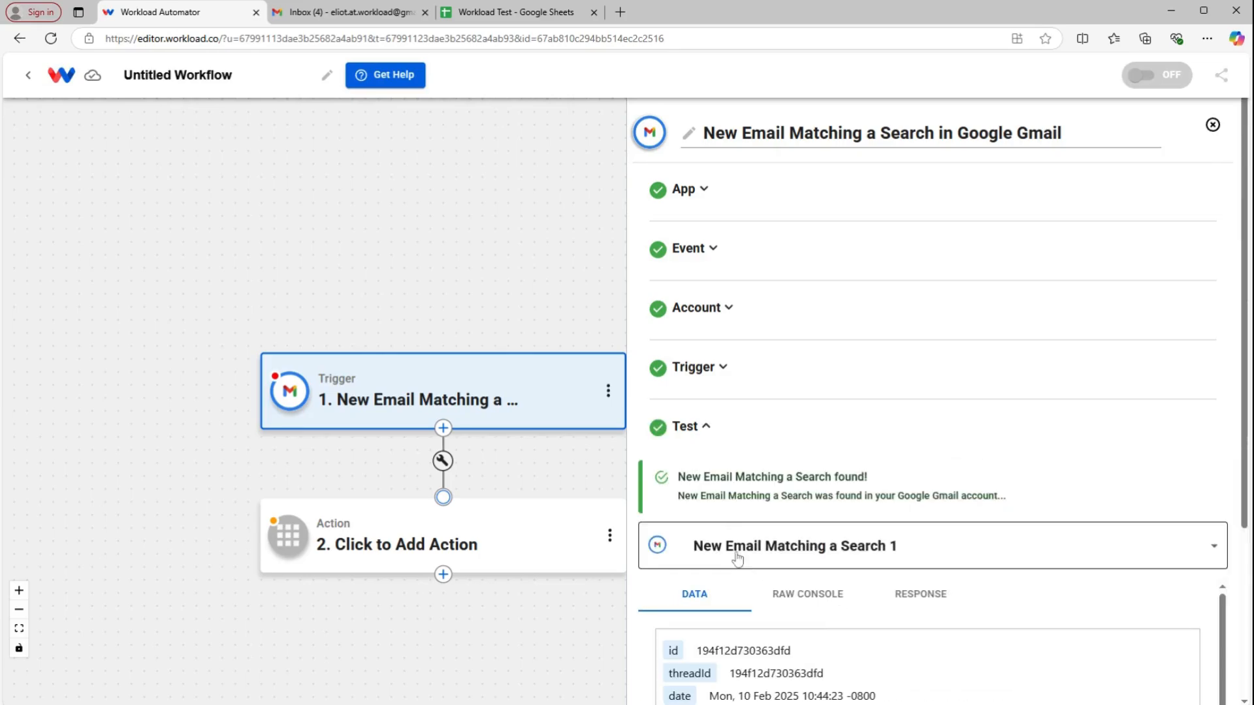
Step: Compare the first three sample emails from the trigger test and continue with New Email Matching a Search 1
{"action": "scroll", "coordinate": [734, 508], "scroll_direction": "down", "scroll_amount": 3}
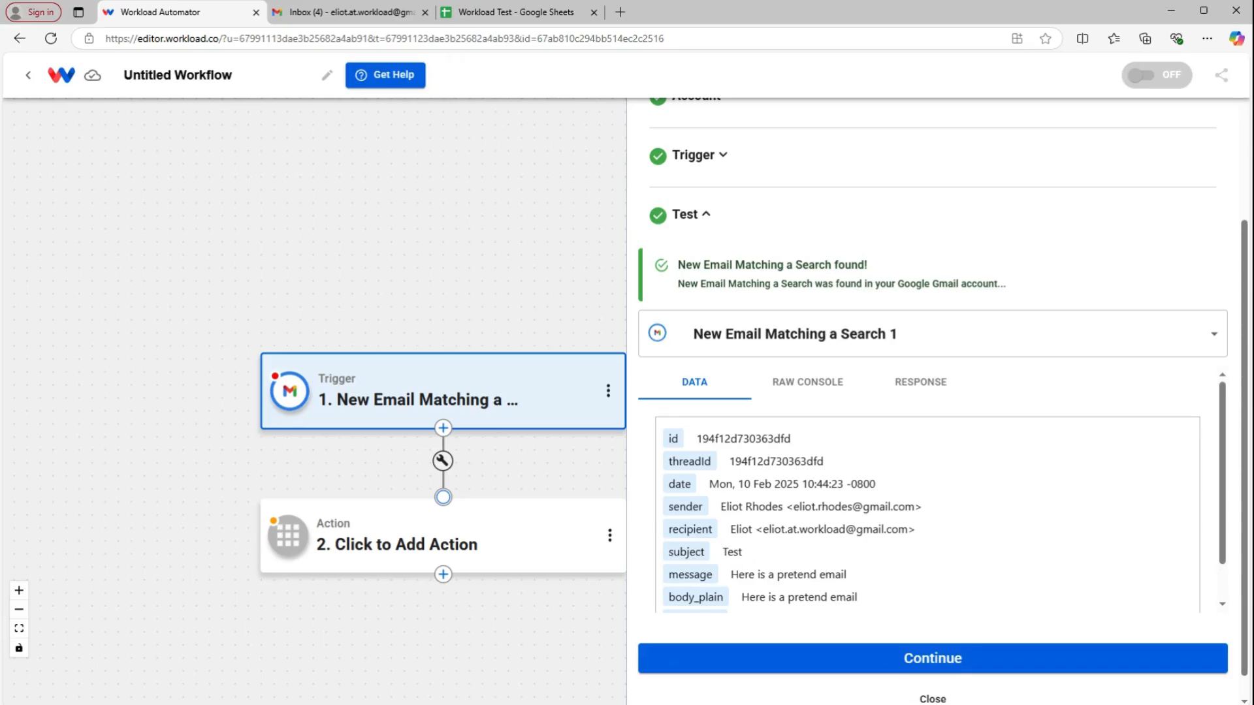
{"action": "left_click", "coordinate": [809, 358]}
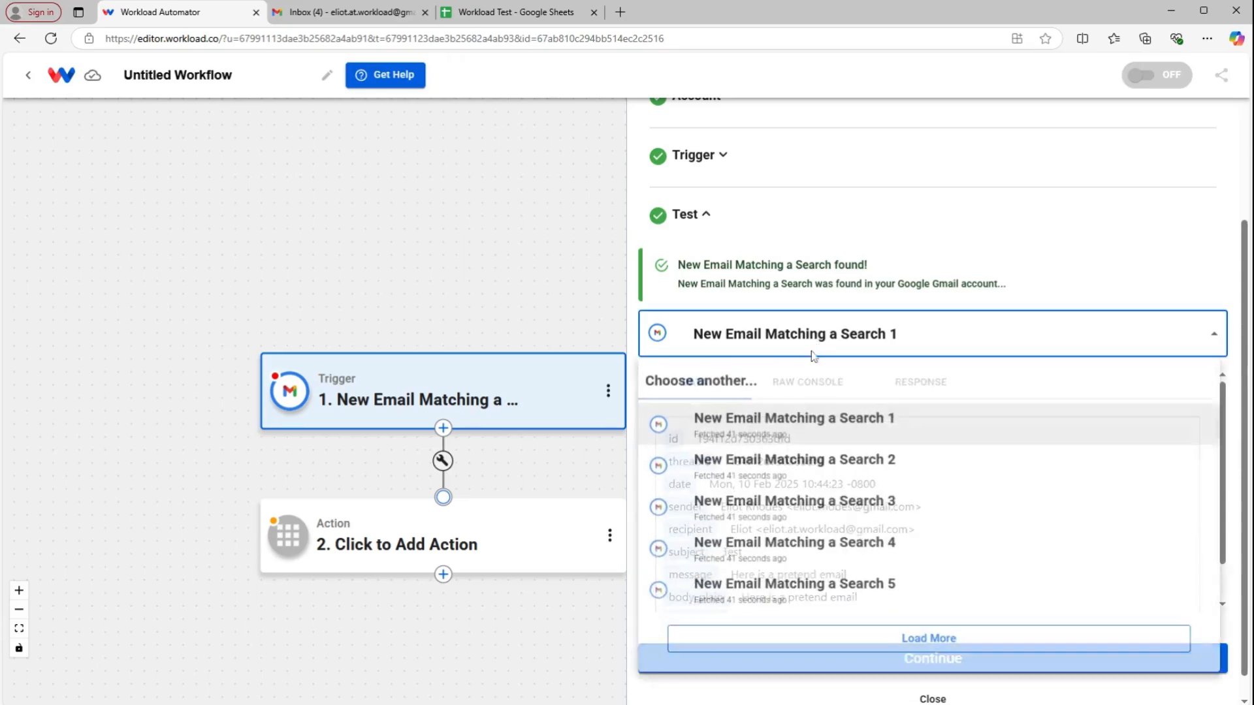
{"action": "left_click", "coordinate": [770, 478]}
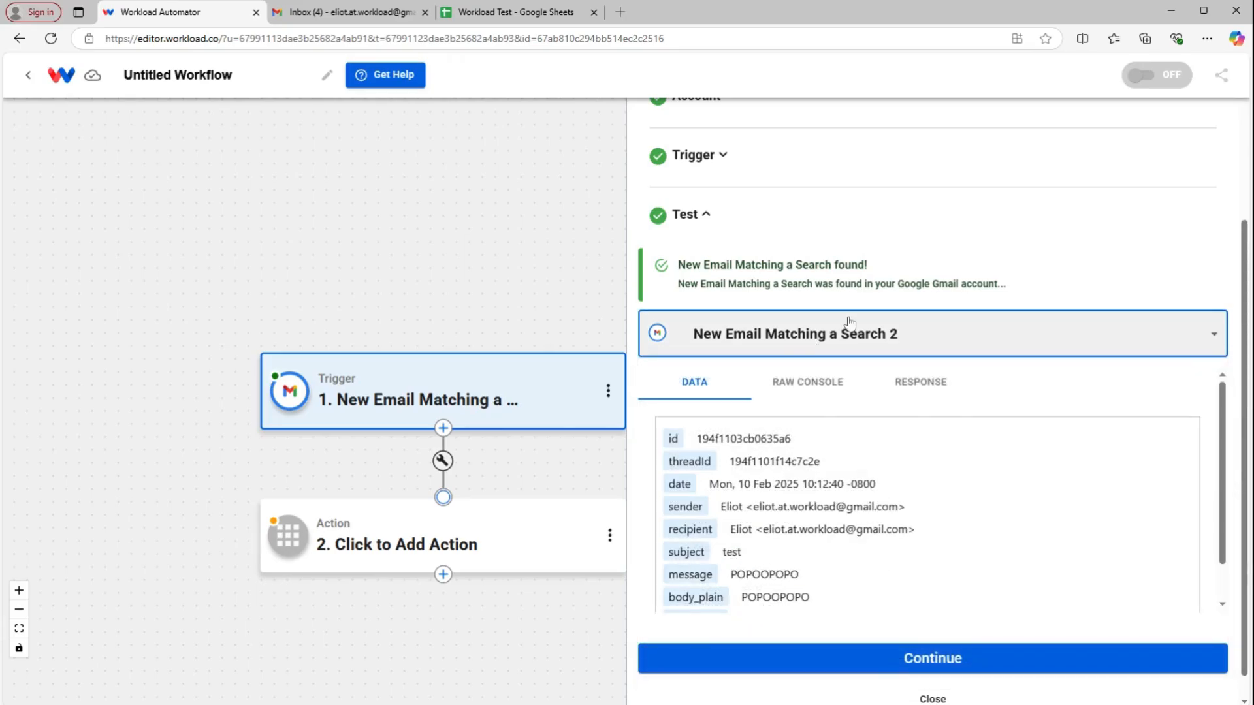
{"action": "left_click", "coordinate": [849, 322]}
{"action": "left_click", "coordinate": [770, 506]}
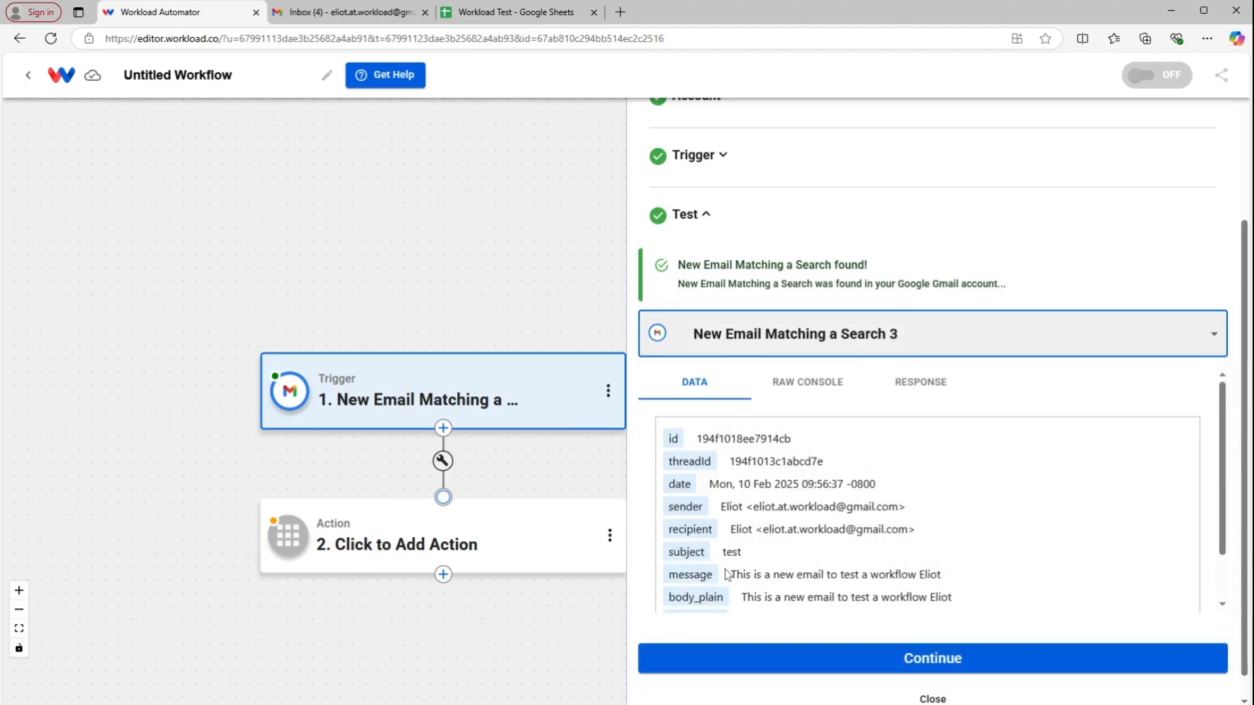
{"action": "left_click", "coordinate": [878, 345]}
{"action": "left_click", "coordinate": [816, 423]}
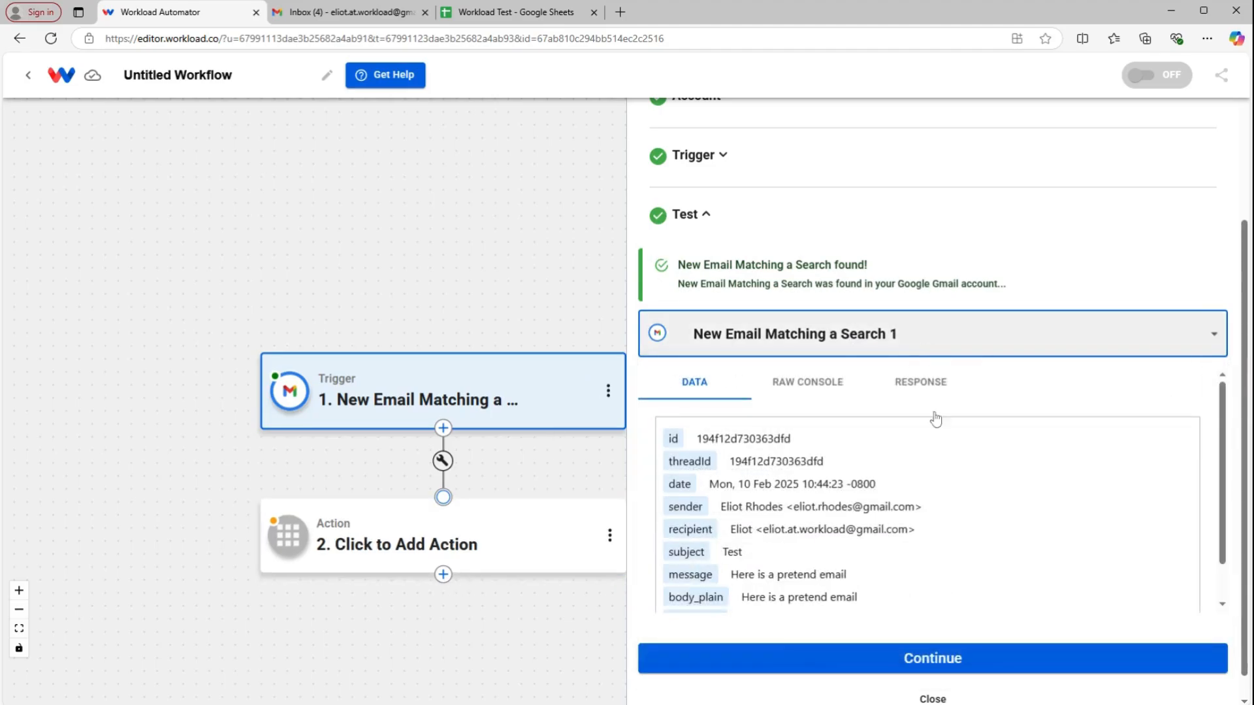
{"action": "left_click", "coordinate": [859, 660]}
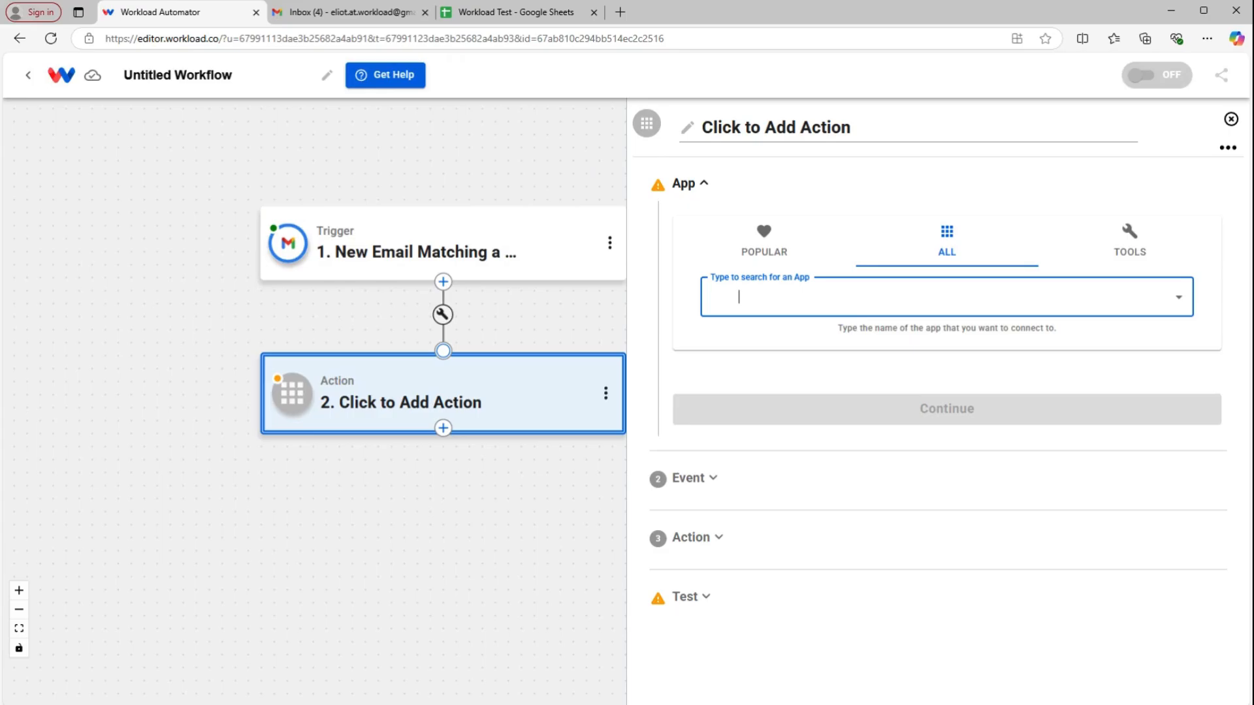
Step: Set the action's app to Google Sheets, found by searching for sheets, with the event Create Spreadsheet Row
{"action": "type", "text": "sheets"}
{"action": "left_click", "coordinate": [821, 390]}
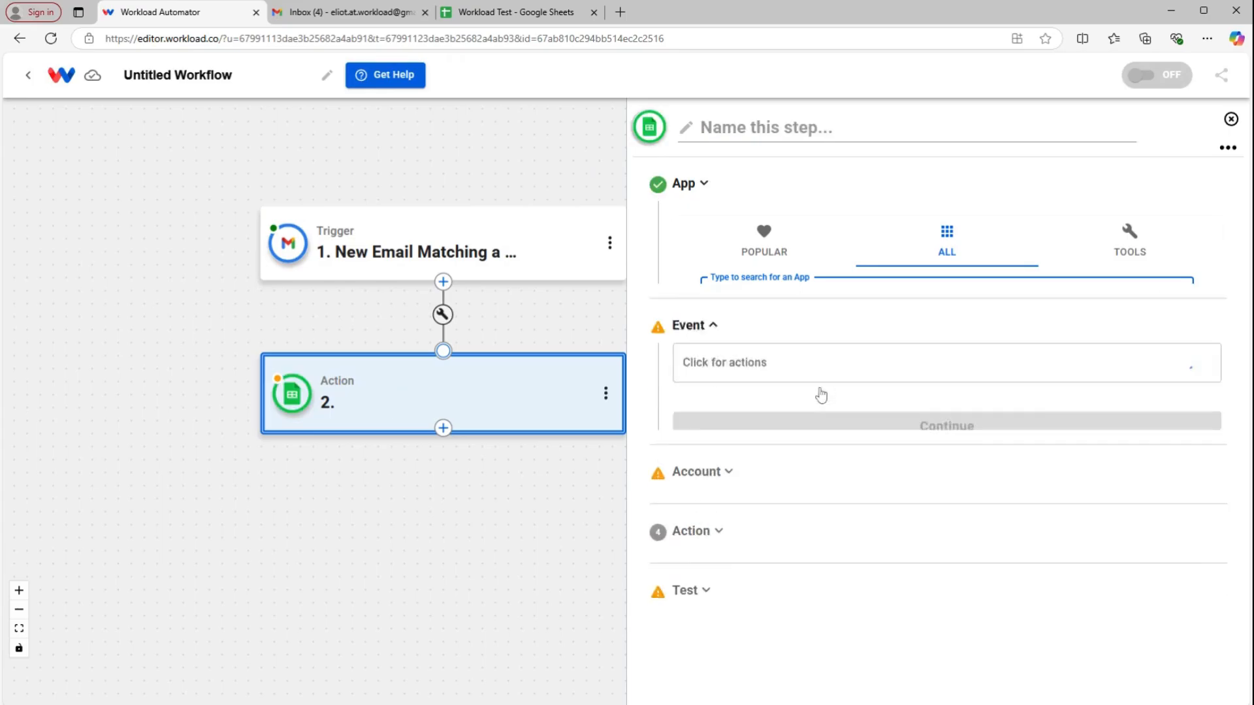
{"action": "left_click", "coordinate": [851, 283]}
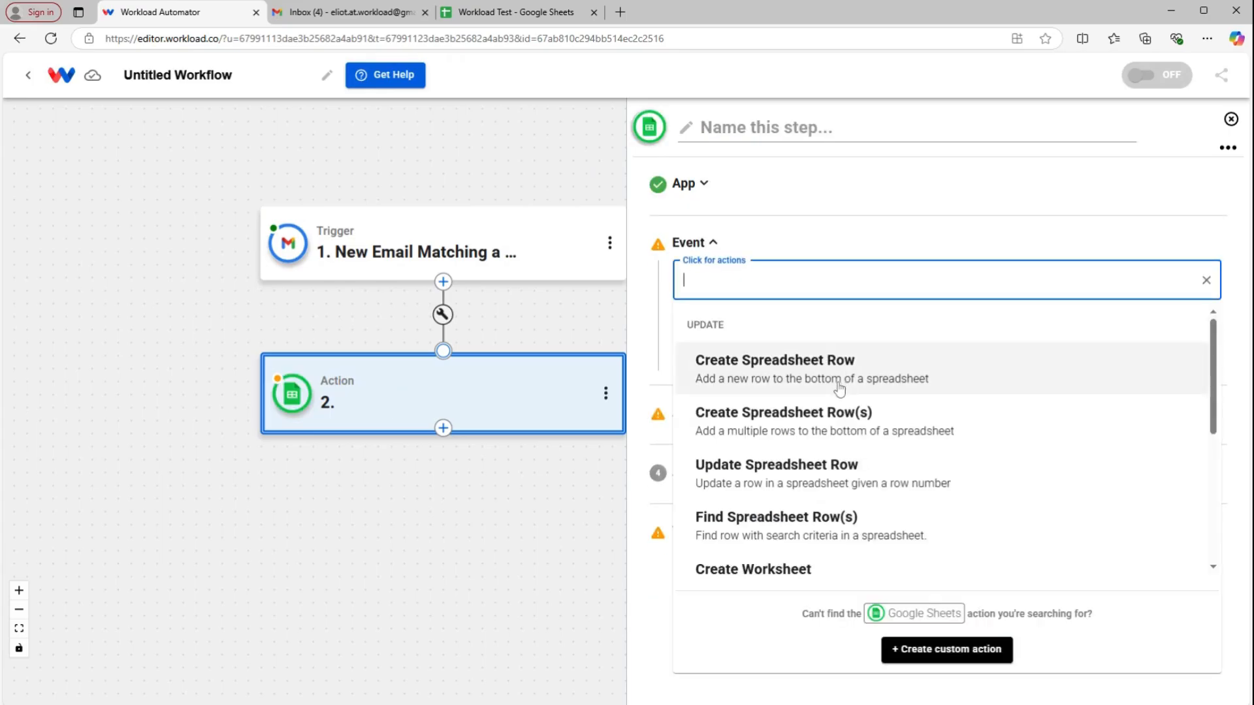
{"action": "left_click", "coordinate": [754, 369]}
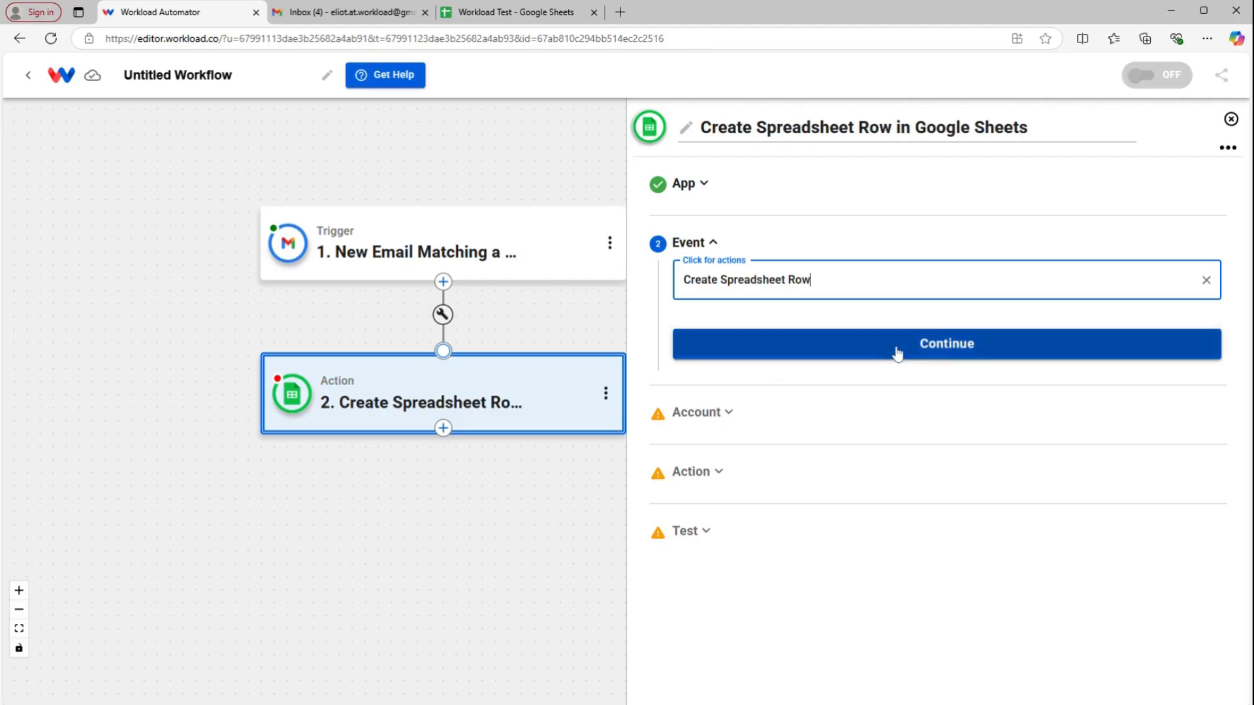
{"action": "left_click", "coordinate": [900, 346]}
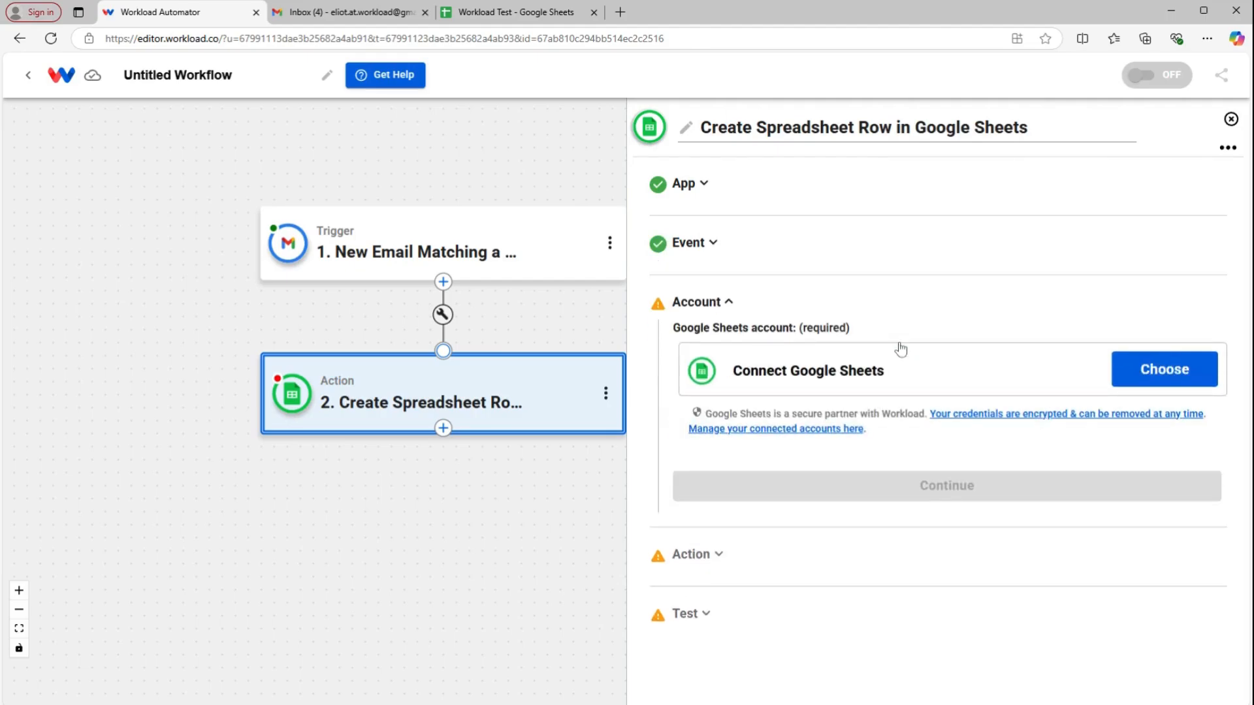
Step: Connect the saved Google Sheets account to the action, checking the column headers in the Workload Test spreadsheet before continuing
{"action": "left_click", "coordinate": [1144, 372]}
{"action": "left_click", "coordinate": [790, 462]}
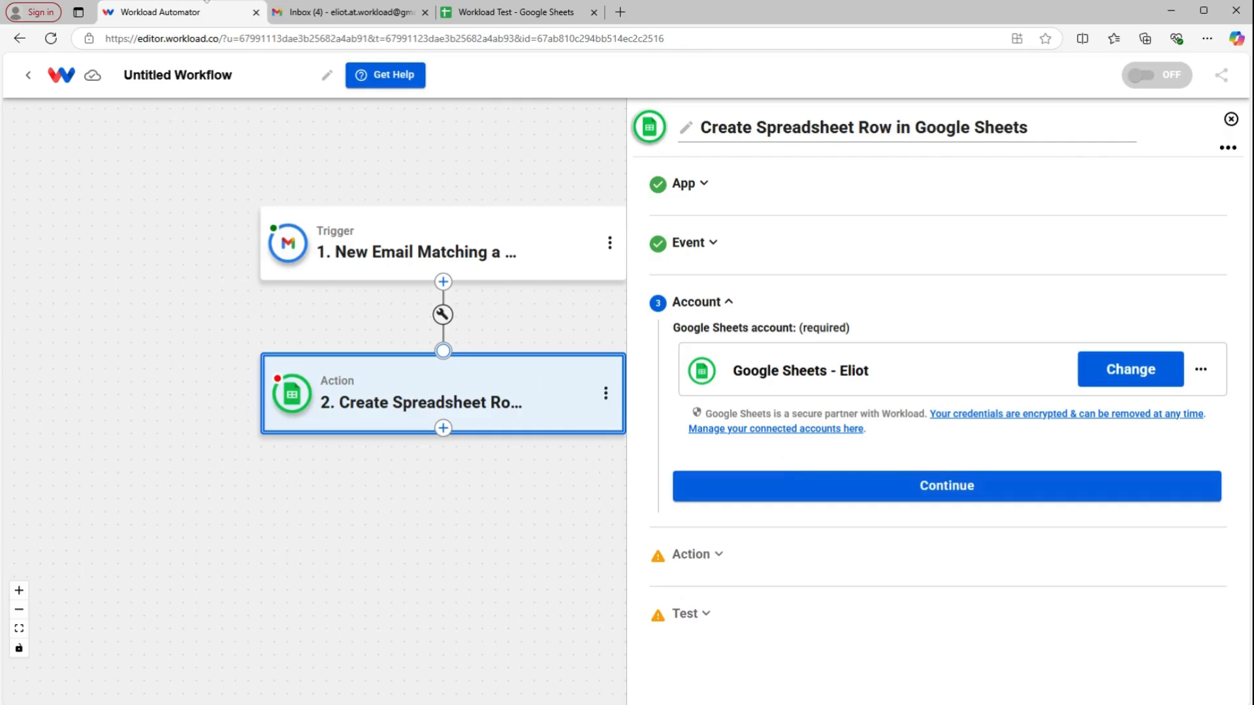
{"action": "left_click", "coordinate": [500, 11]}
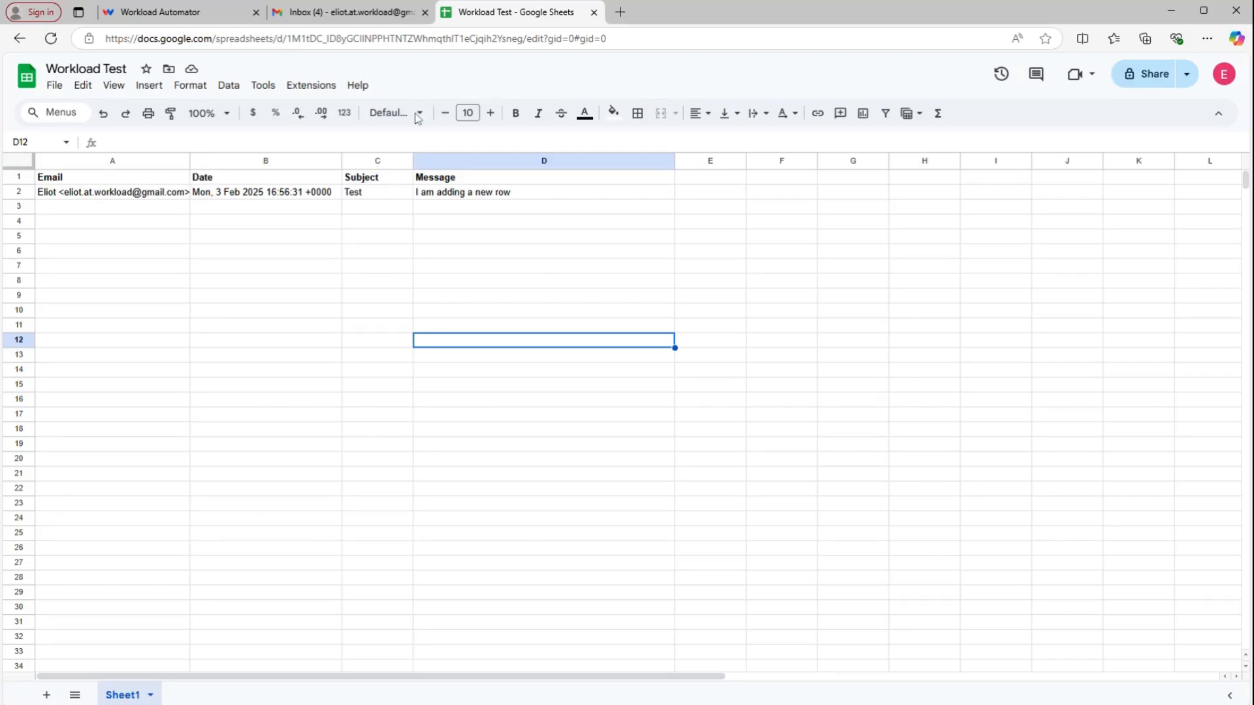
{"action": "left_click", "coordinate": [148, 19]}
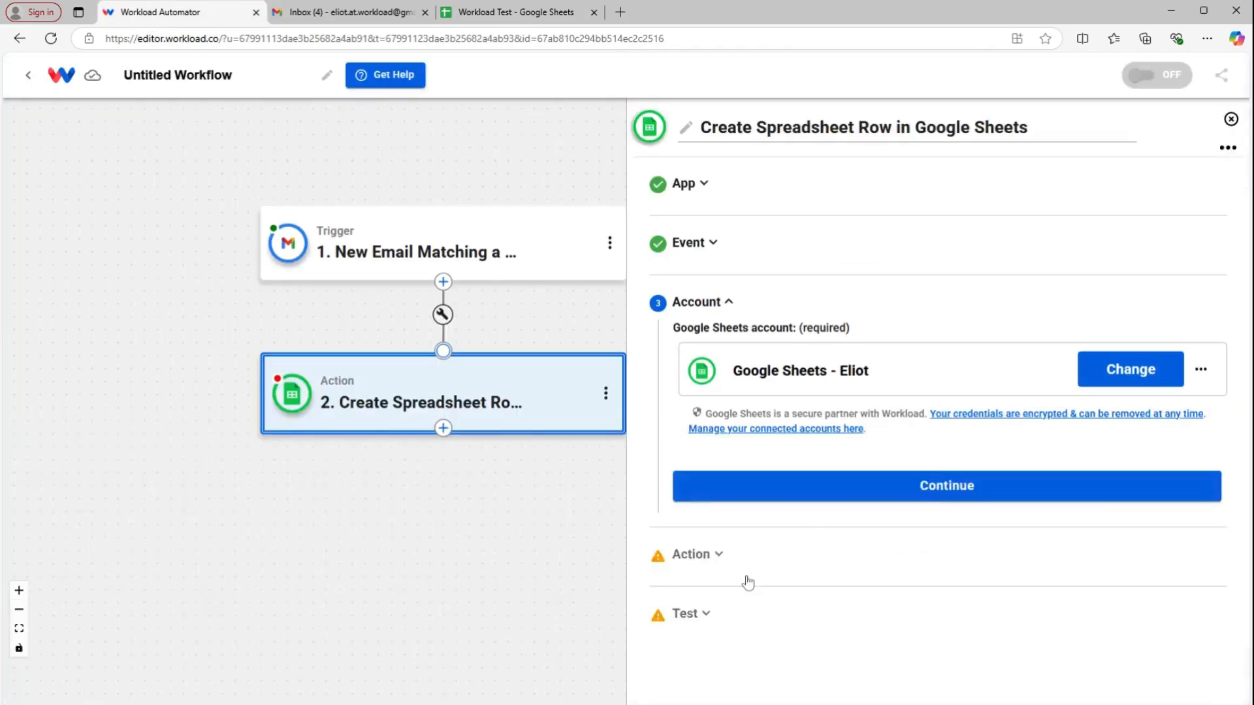
{"action": "left_click", "coordinate": [943, 497]}
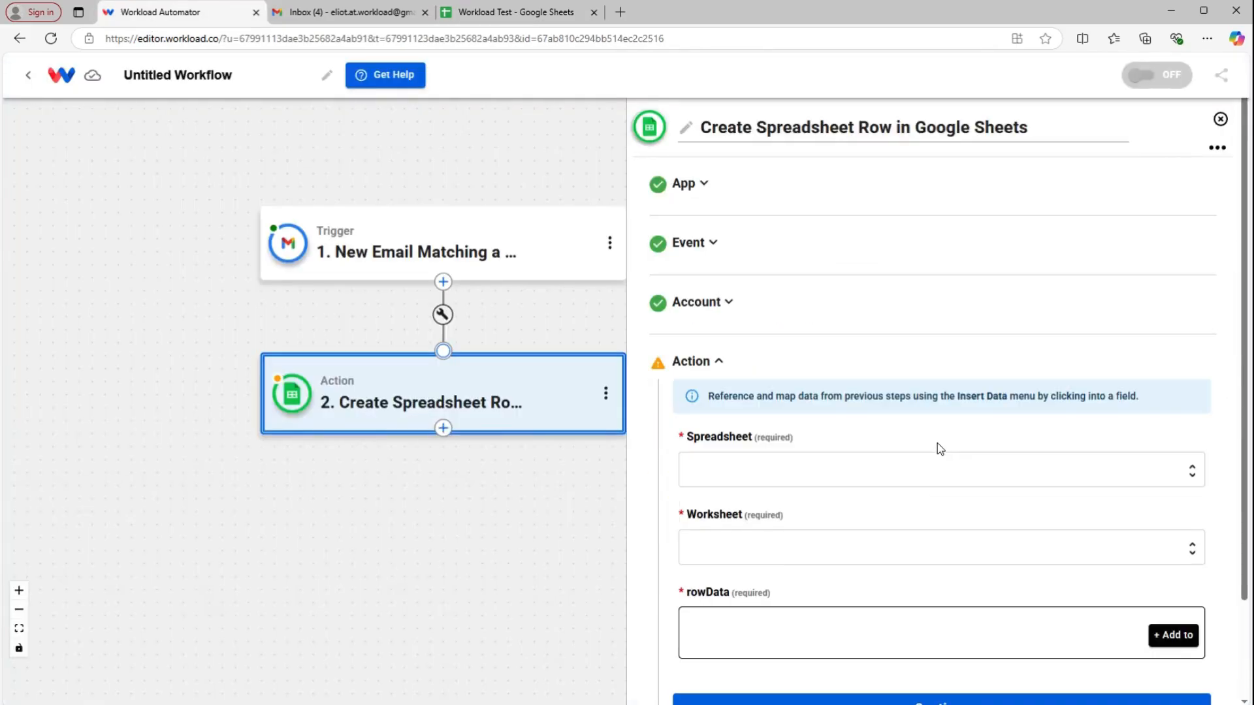
Step: Choose the Workload Test spreadsheet and its Sheet1 worksheet as the destination for the new row
{"action": "scroll", "coordinate": [940, 448], "scroll_direction": "down", "scroll_amount": 1}
{"action": "left_click", "coordinate": [927, 395]}
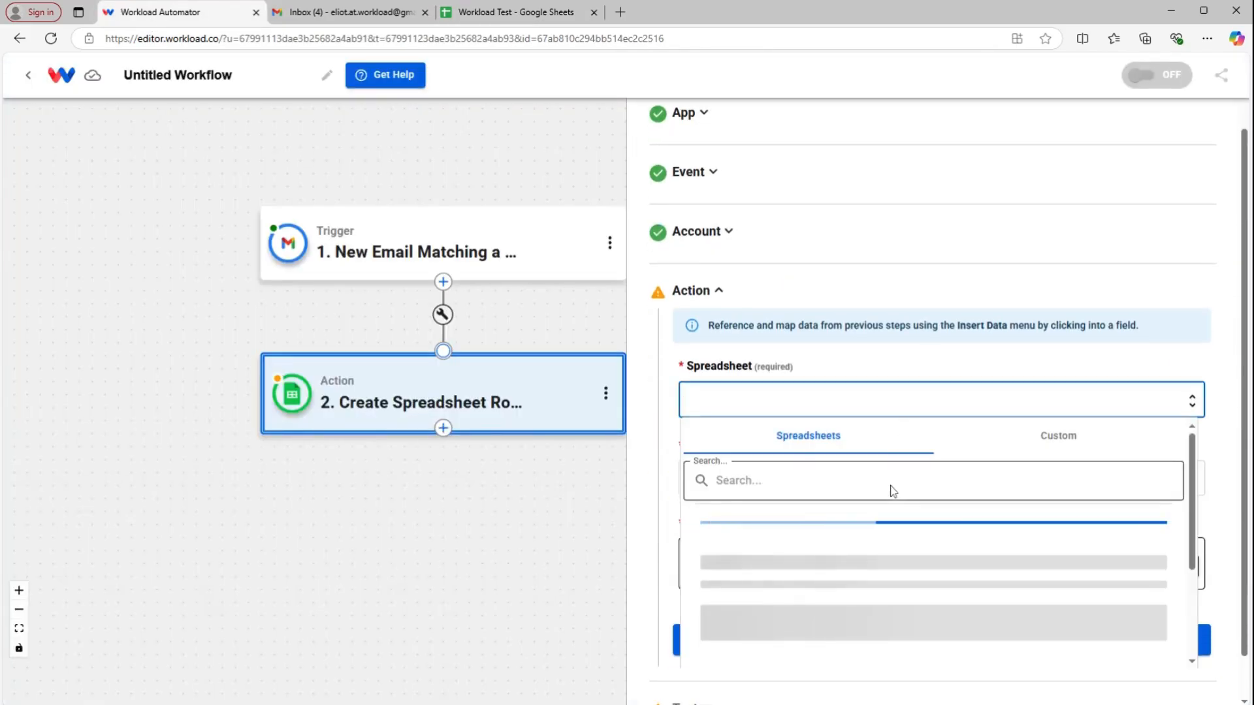
{"action": "left_click", "coordinate": [858, 531]}
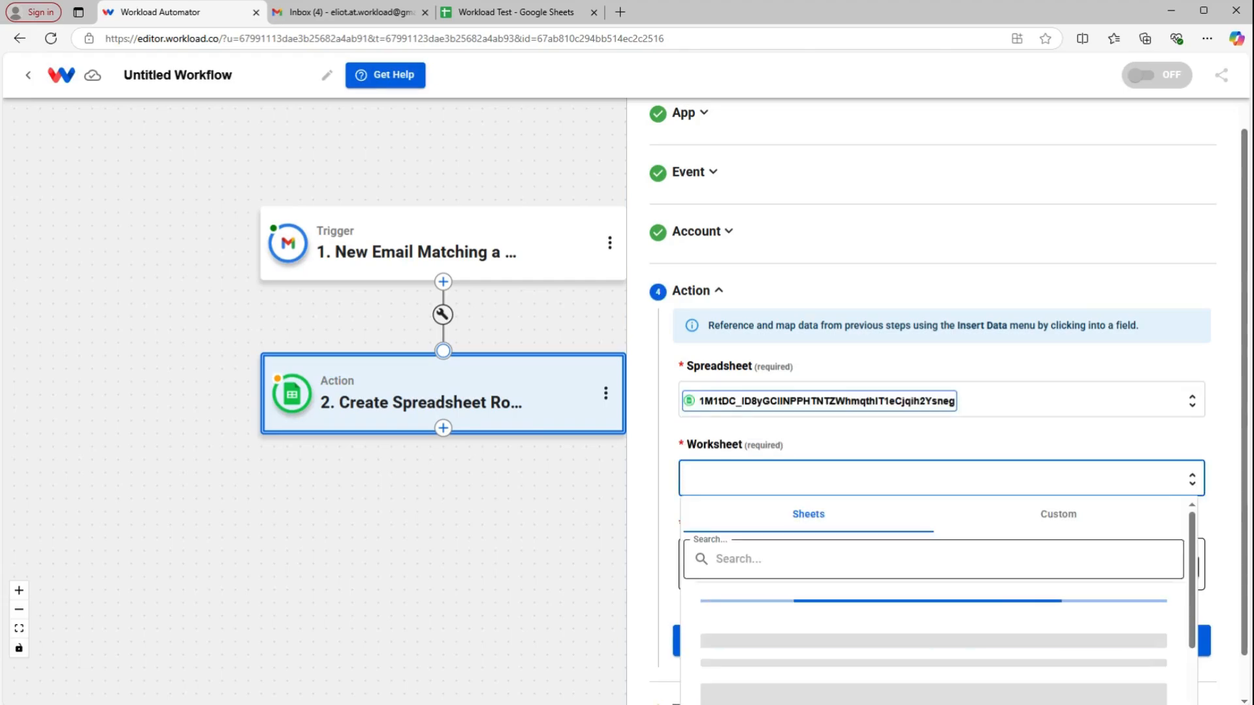
{"action": "left_click", "coordinate": [761, 620]}
Step: Add a rowData entry that maps the Email column to the sender value from the Gmail trigger
{"action": "scroll", "coordinate": [849, 503], "scroll_direction": "down", "scroll_amount": 1}
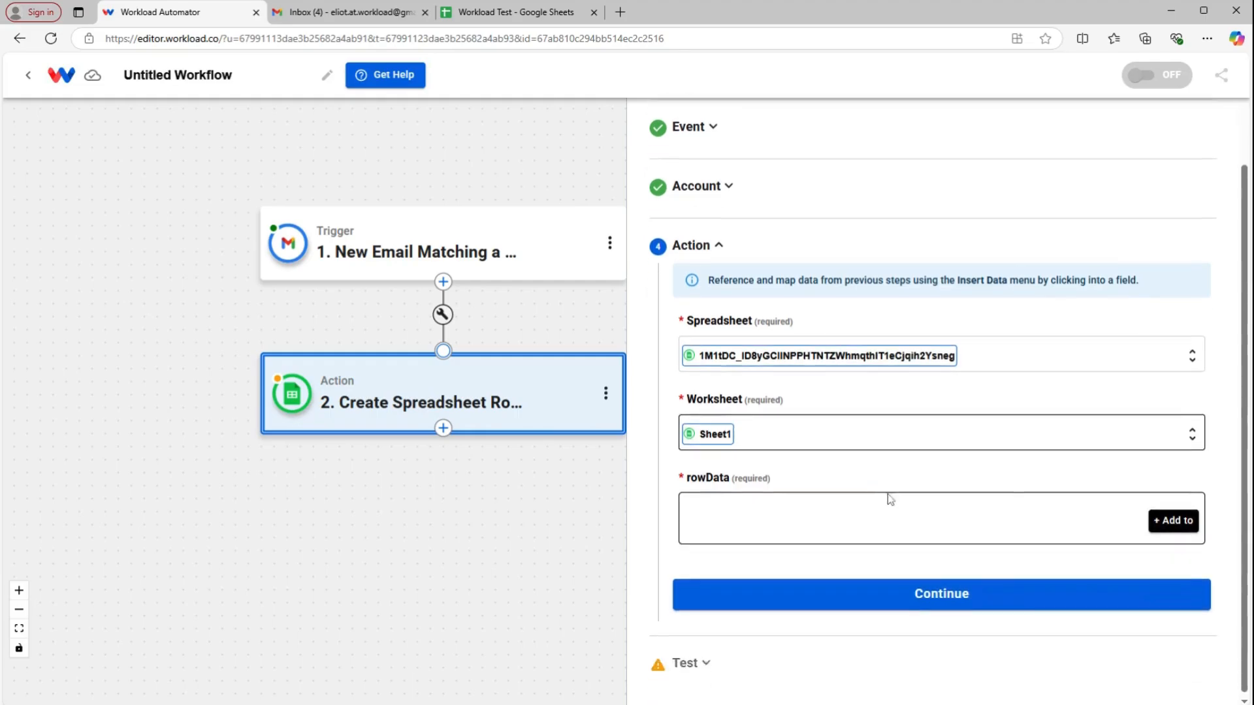
{"action": "left_click", "coordinate": [1171, 520]}
{"action": "scroll", "coordinate": [1120, 526], "scroll_direction": "down", "scroll_amount": 3}
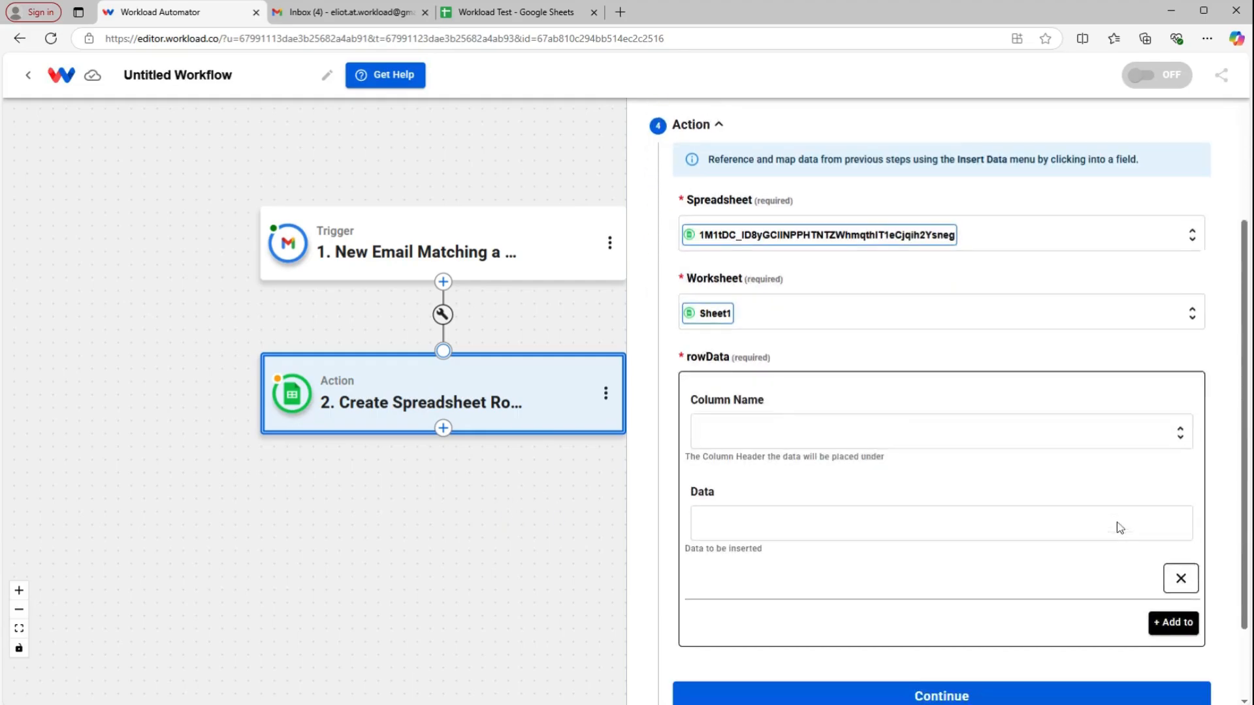
{"action": "left_click", "coordinate": [940, 409]}
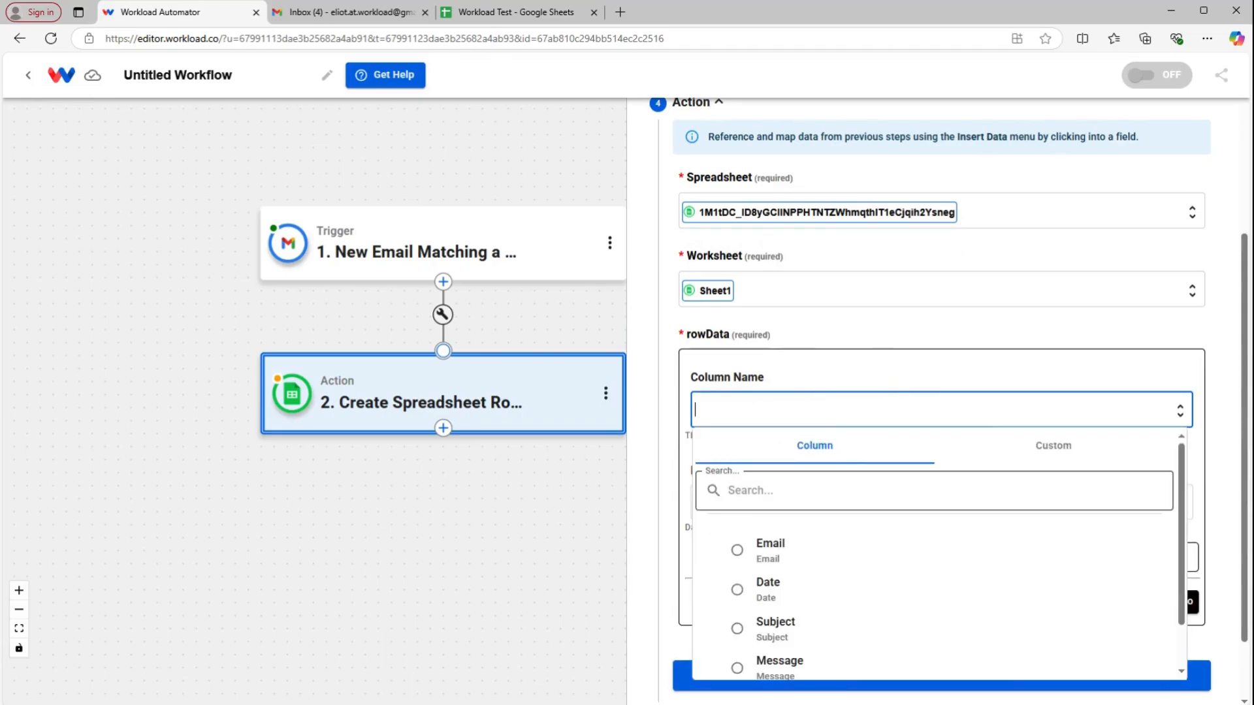
{"action": "left_click", "coordinate": [768, 545]}
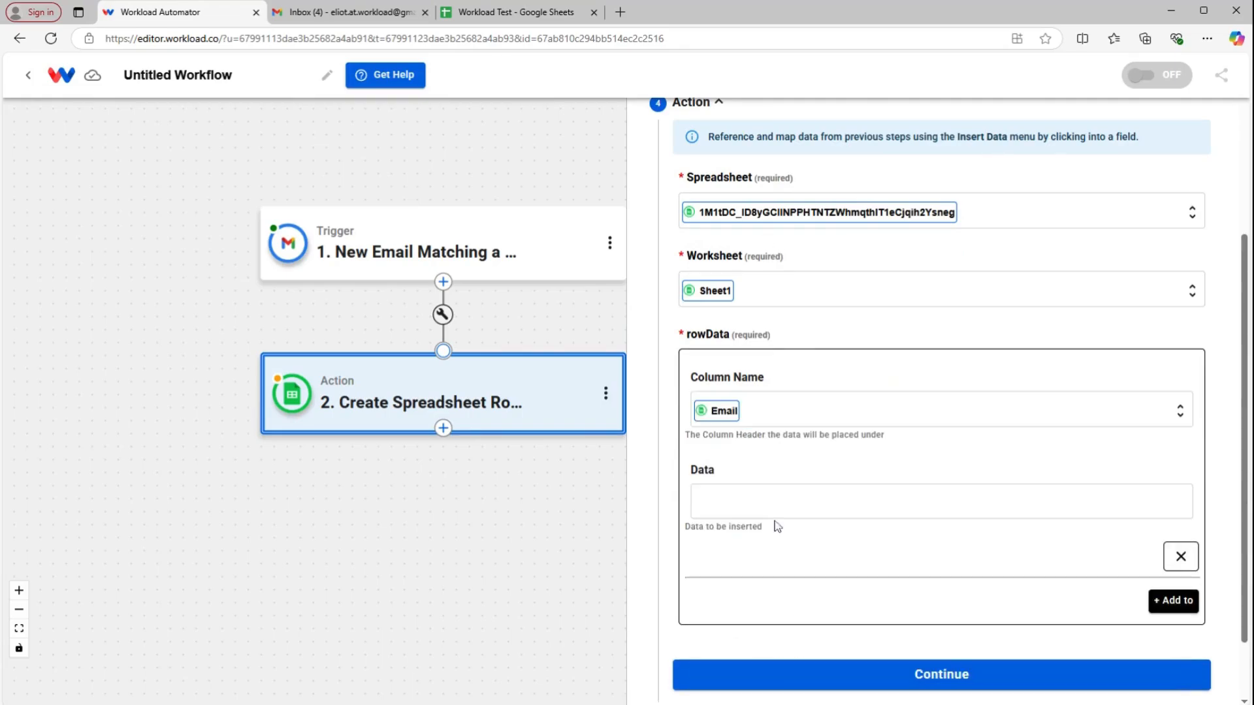
{"action": "scroll", "coordinate": [762, 458], "scroll_direction": "down", "scroll_amount": 1}
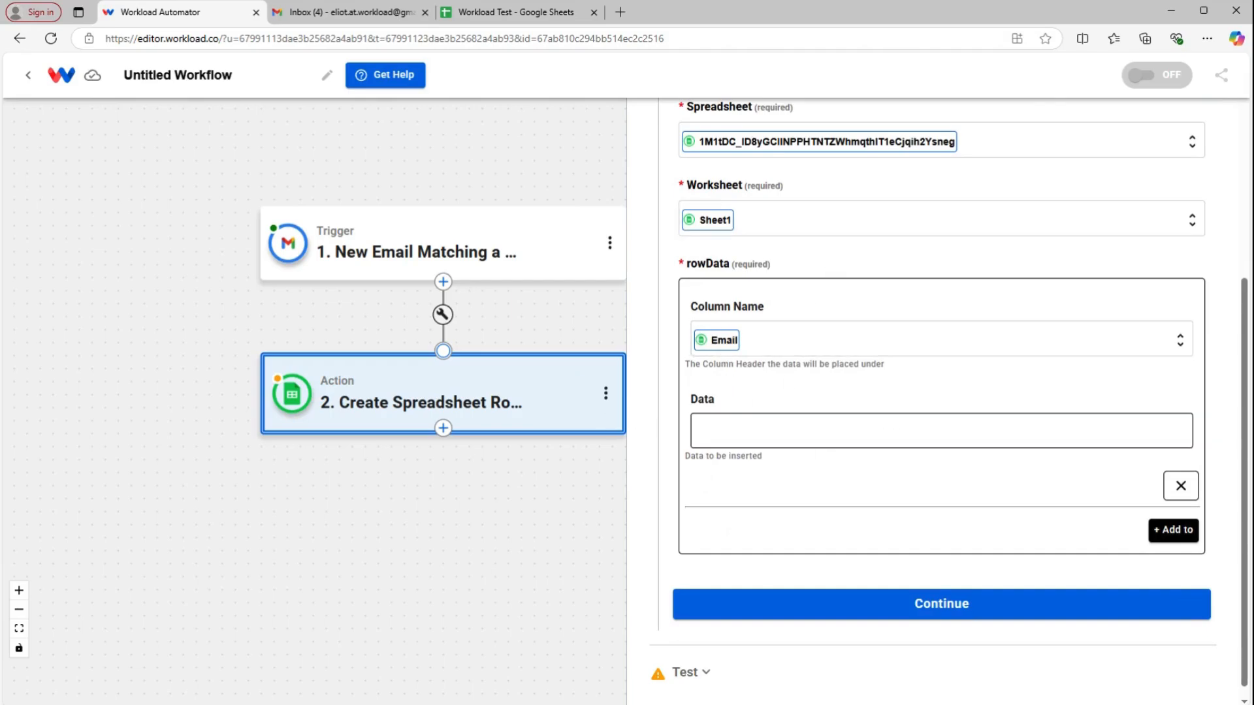
{"action": "left_click", "coordinate": [722, 437]}
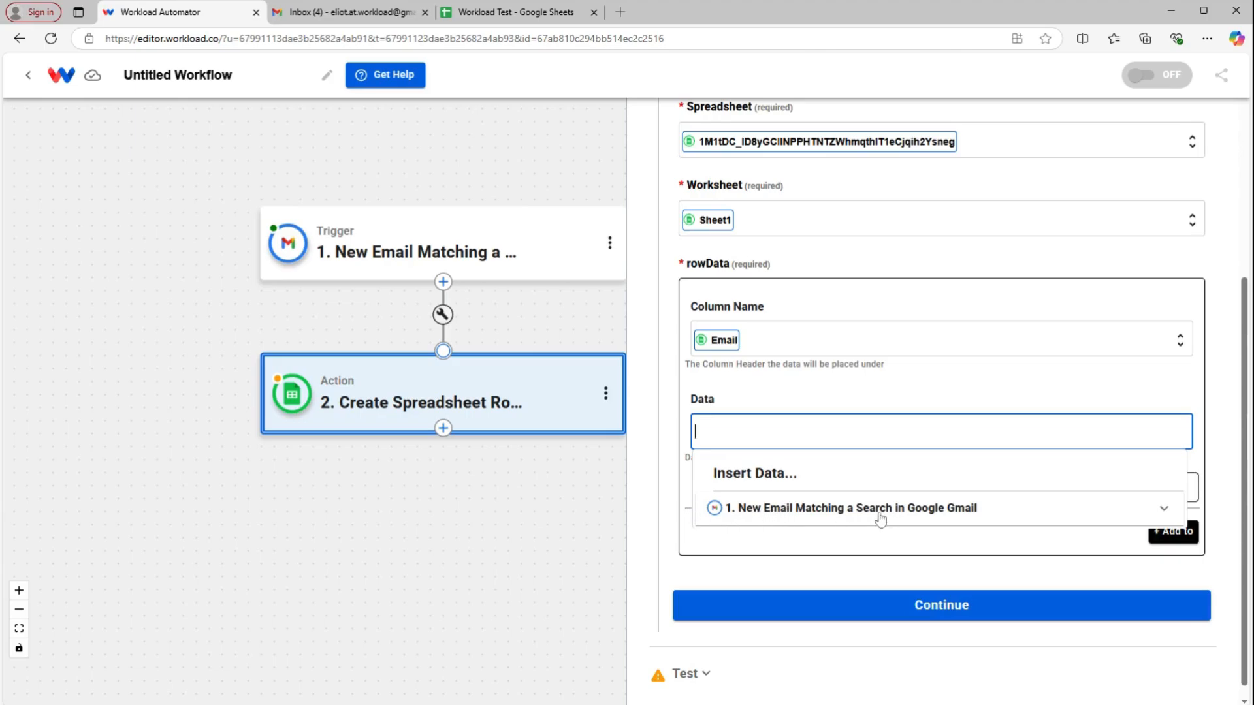
{"action": "left_click", "coordinate": [919, 516]}
{"action": "scroll", "coordinate": [794, 542], "scroll_direction": "down", "scroll_amount": 1}
{"action": "scroll", "coordinate": [793, 542], "scroll_direction": "down", "scroll_amount": 1}
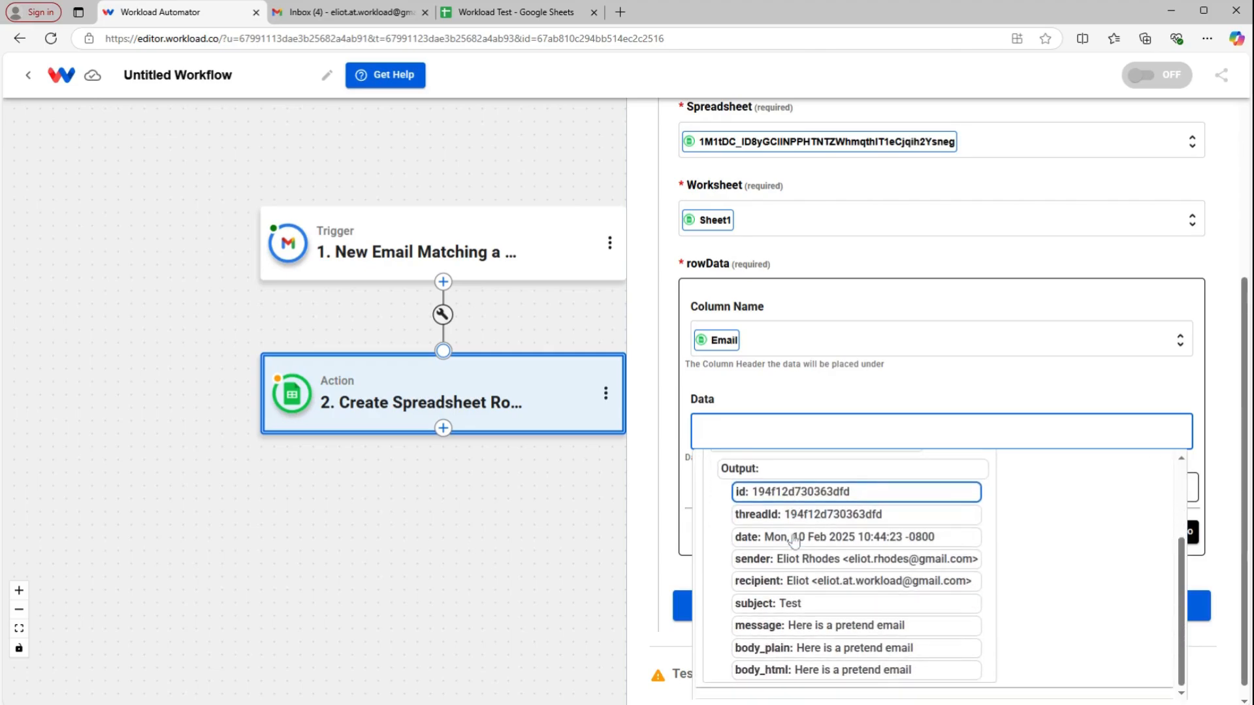
{"action": "left_click", "coordinate": [898, 556]}
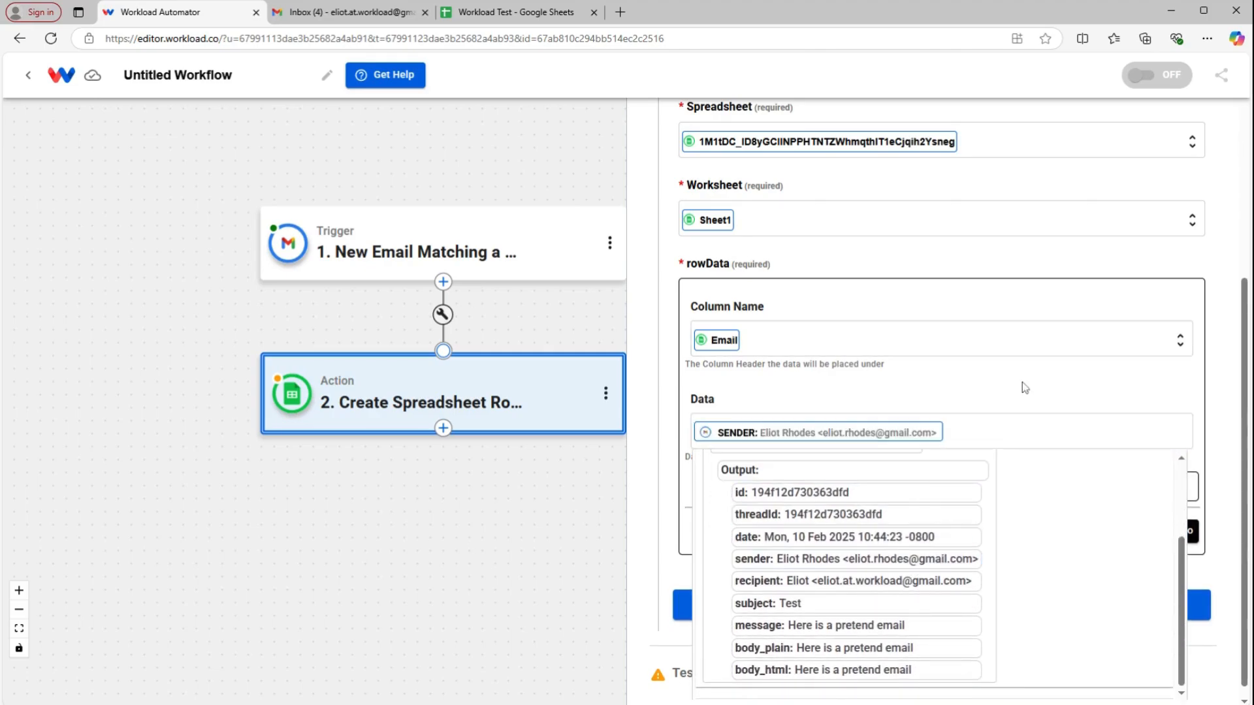
{"action": "left_click", "coordinate": [1017, 394]}
Step: Add a second rowData entry that maps the Date column to the date value from the Gmail trigger
{"action": "left_click", "coordinate": [1160, 534]}
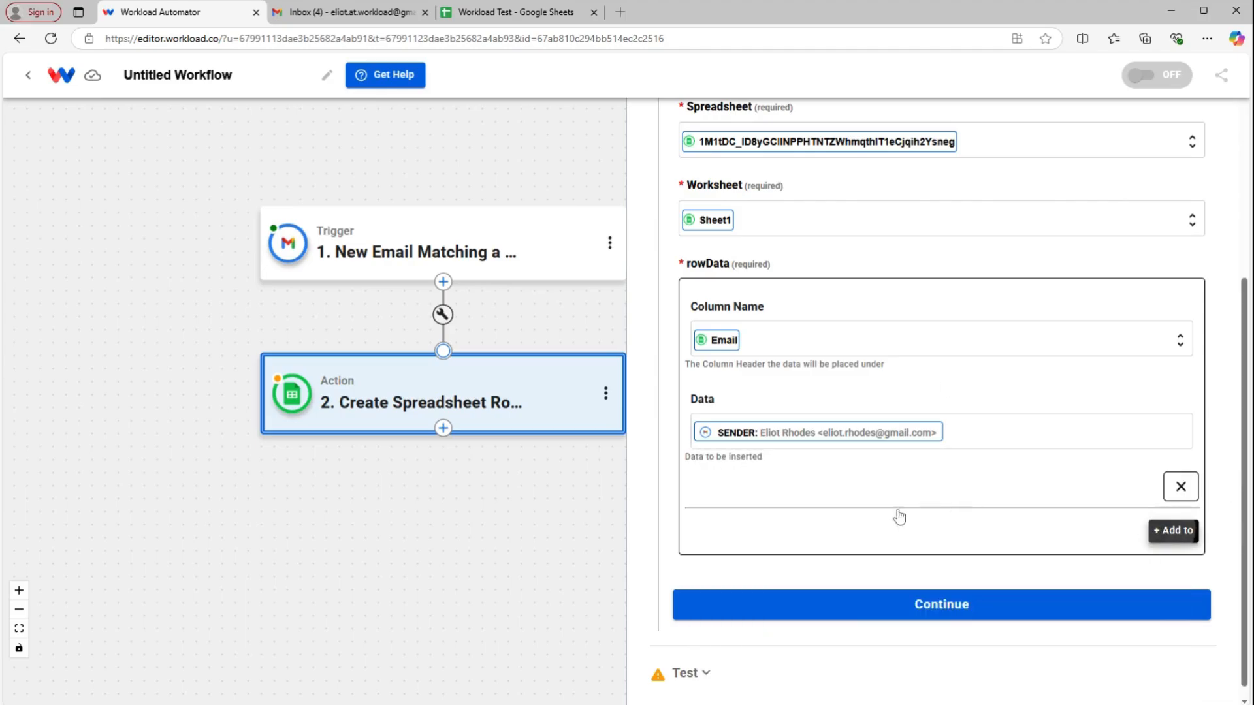
{"action": "scroll", "coordinate": [882, 504], "scroll_direction": "down", "scroll_amount": 2}
{"action": "left_click", "coordinate": [842, 428]}
{"action": "scroll", "coordinate": [842, 431], "scroll_direction": "down", "scroll_amount": 2}
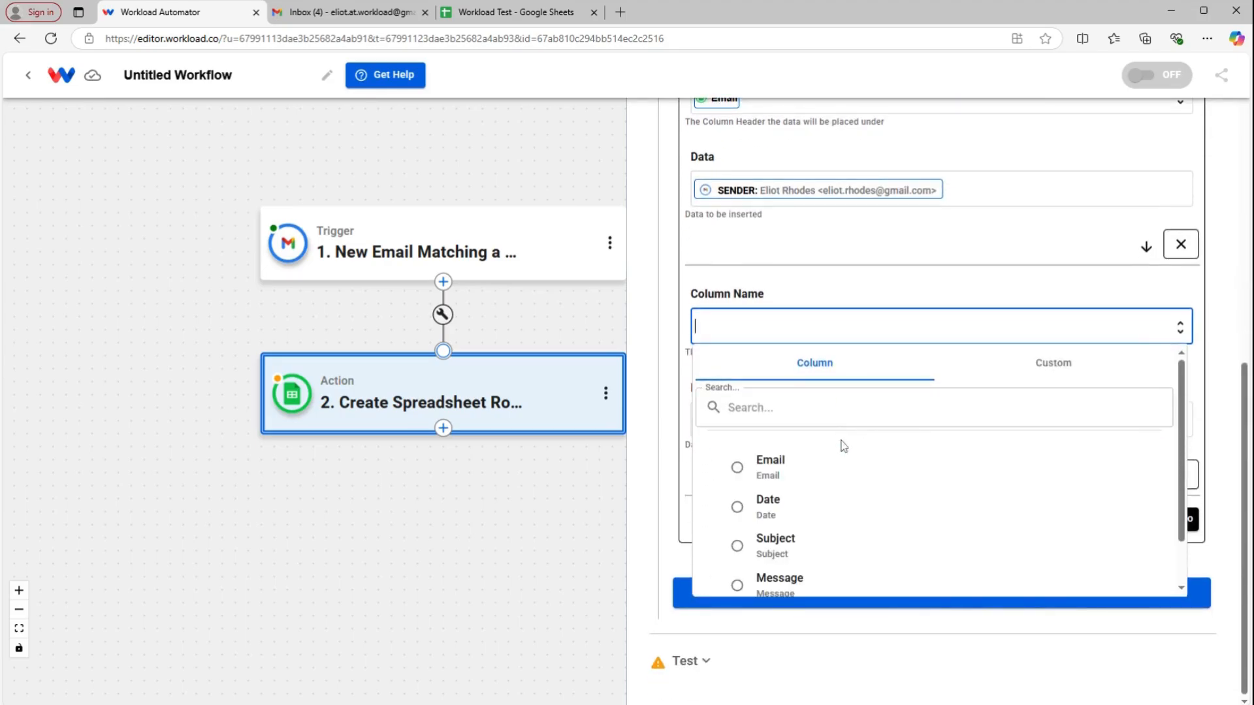
{"action": "left_click", "coordinate": [848, 507]}
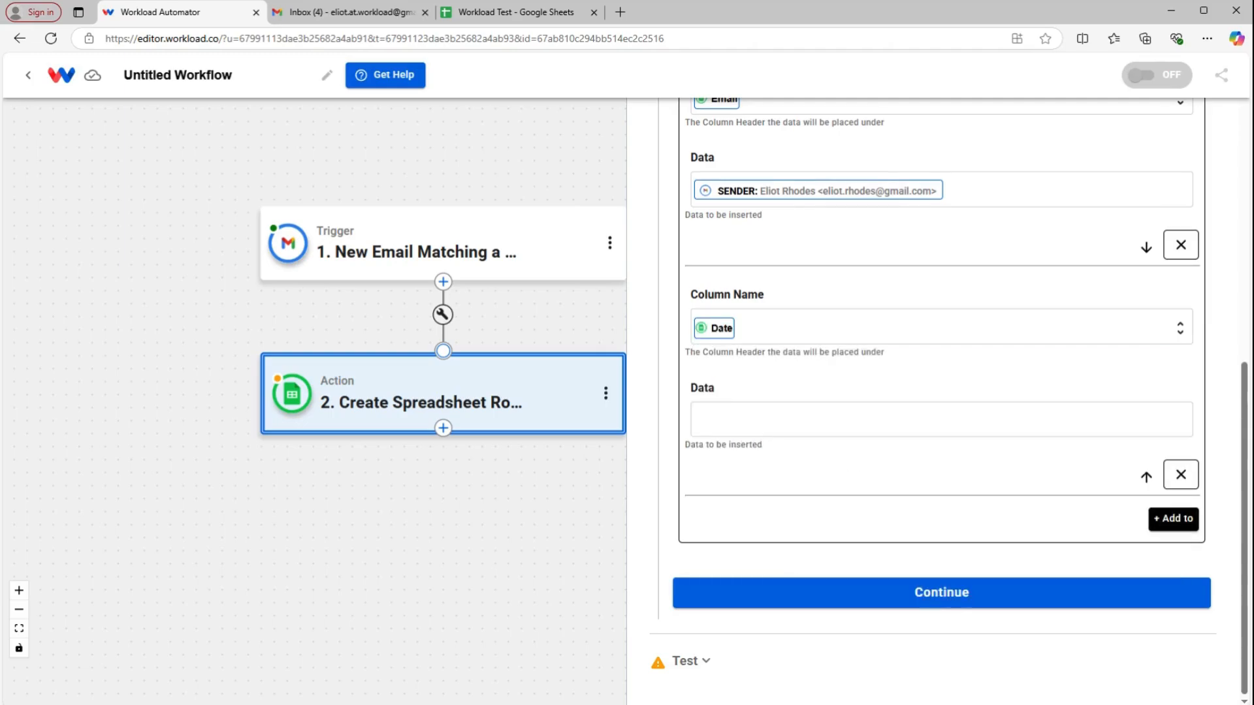
{"action": "left_click", "coordinate": [796, 428]}
{"action": "left_click", "coordinate": [805, 499]}
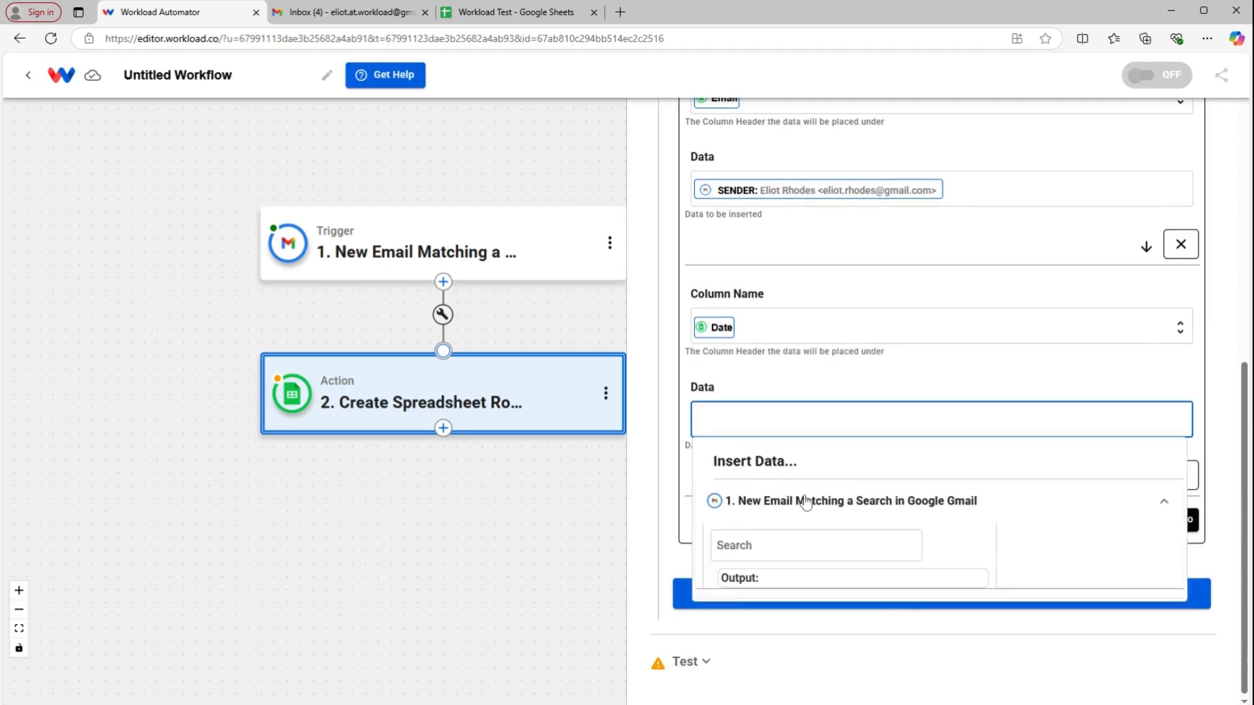
{"action": "scroll", "coordinate": [806, 501], "scroll_direction": "down", "scroll_amount": 1}
{"action": "left_click", "coordinate": [770, 526]}
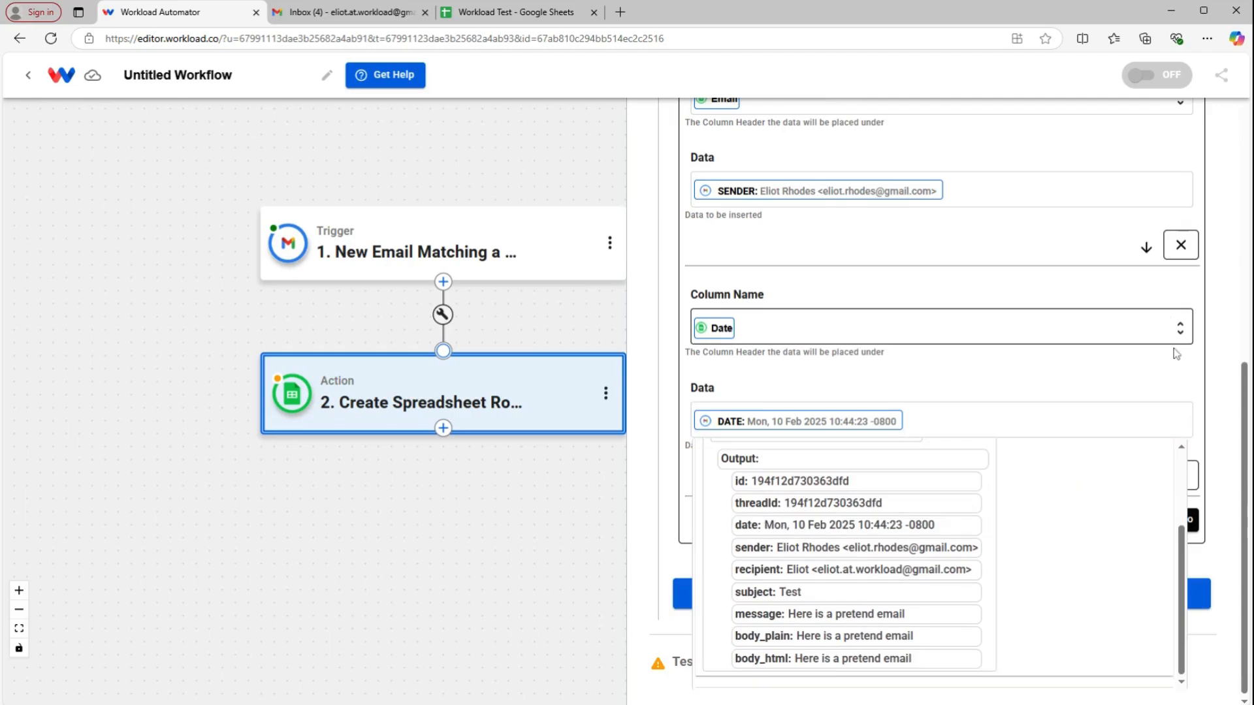
Step: Add a third rowData entry that maps the Subject column to the subject value from the Gmail trigger
{"action": "left_click", "coordinate": [1176, 376]}
{"action": "left_click", "coordinate": [1172, 519]}
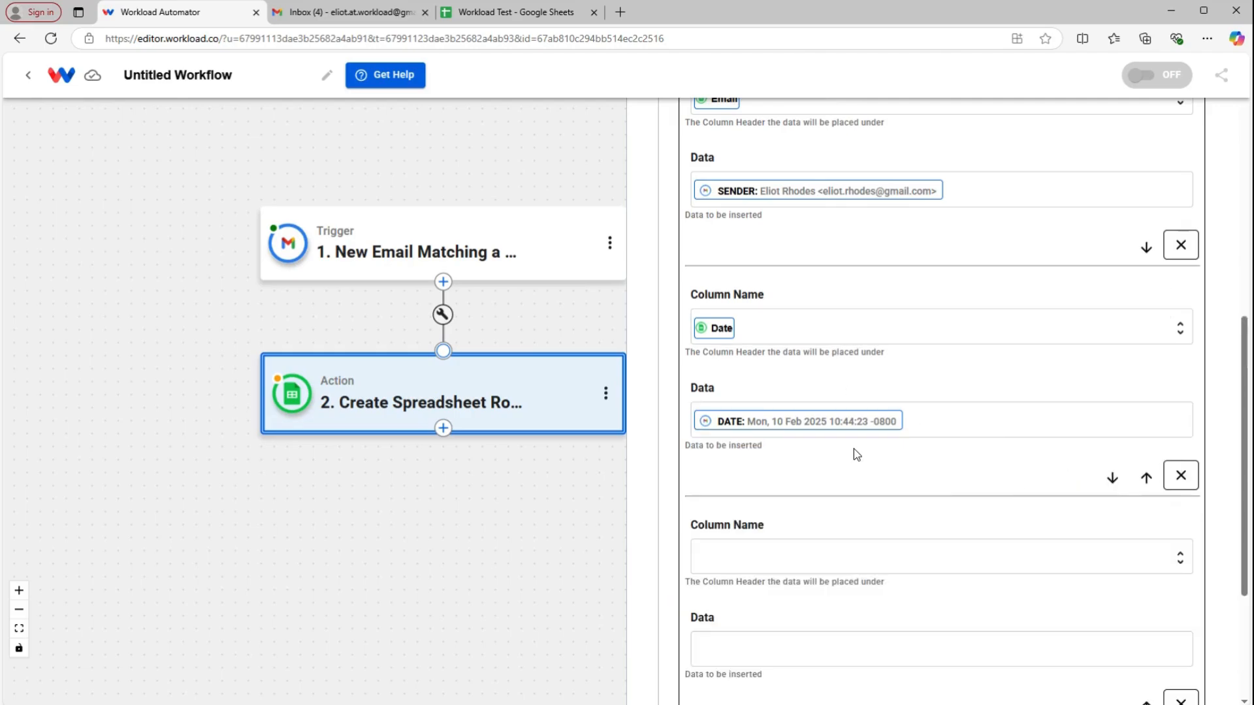
{"action": "scroll", "coordinate": [852, 441], "scroll_direction": "down", "scroll_amount": 2}
{"action": "left_click", "coordinate": [852, 418]}
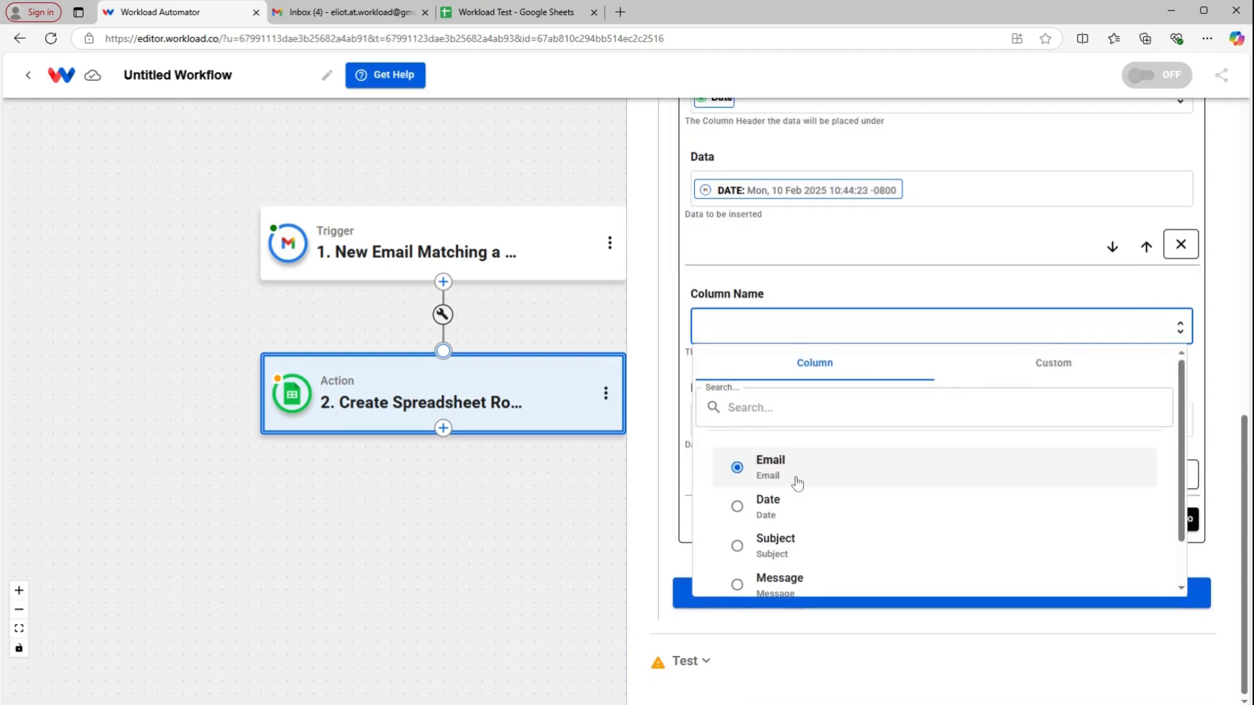
{"action": "left_click", "coordinate": [766, 544]}
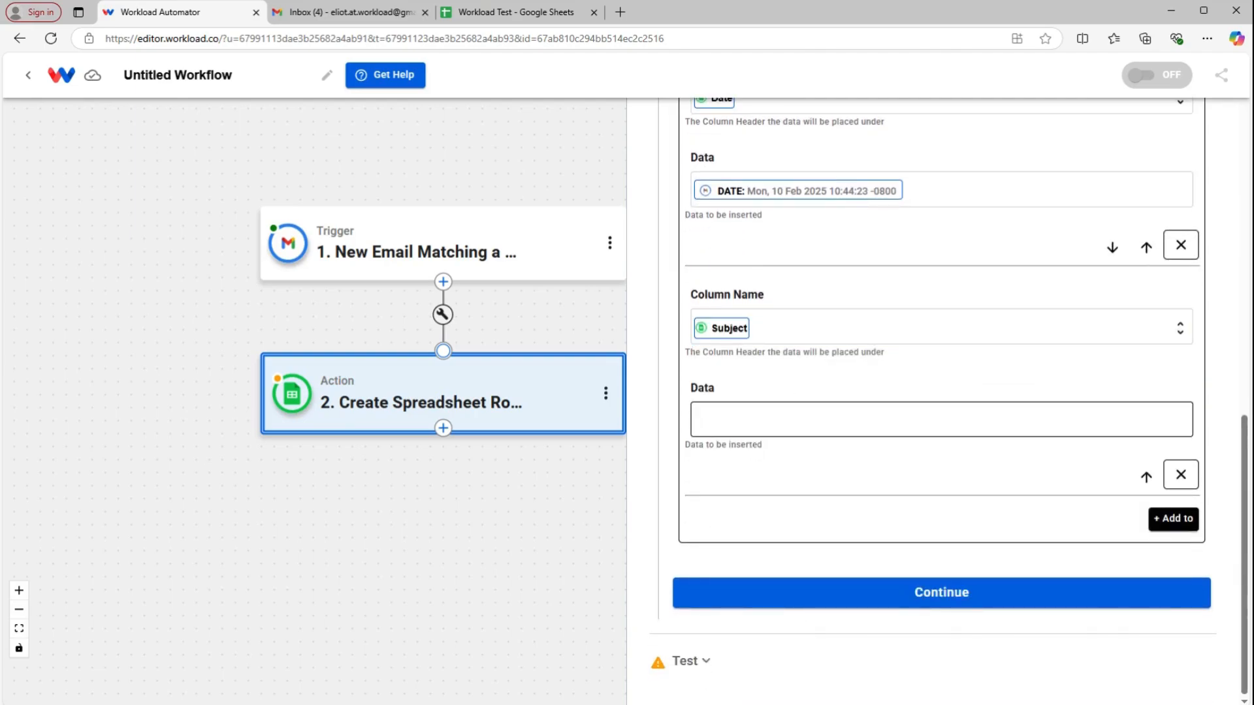
{"action": "left_click", "coordinate": [790, 419]}
{"action": "left_click", "coordinate": [791, 494]}
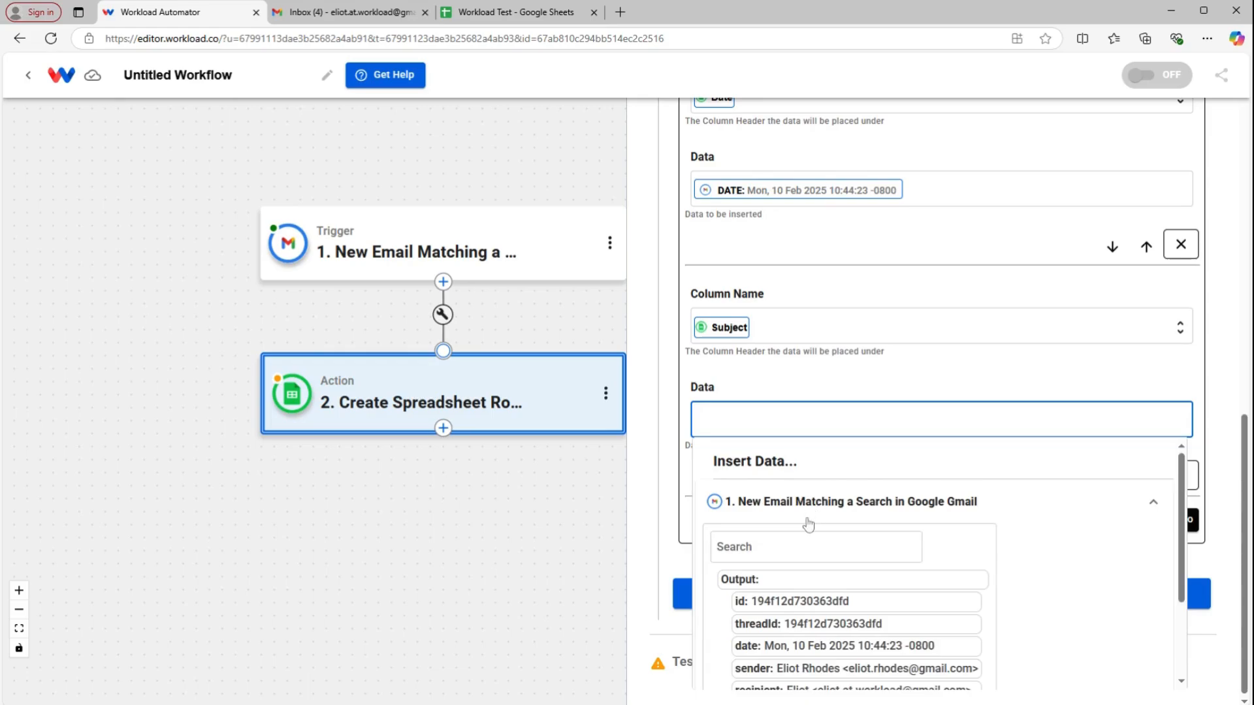
{"action": "scroll", "coordinate": [805, 536], "scroll_direction": "down", "scroll_amount": 3}
{"action": "left_click", "coordinate": [819, 592]}
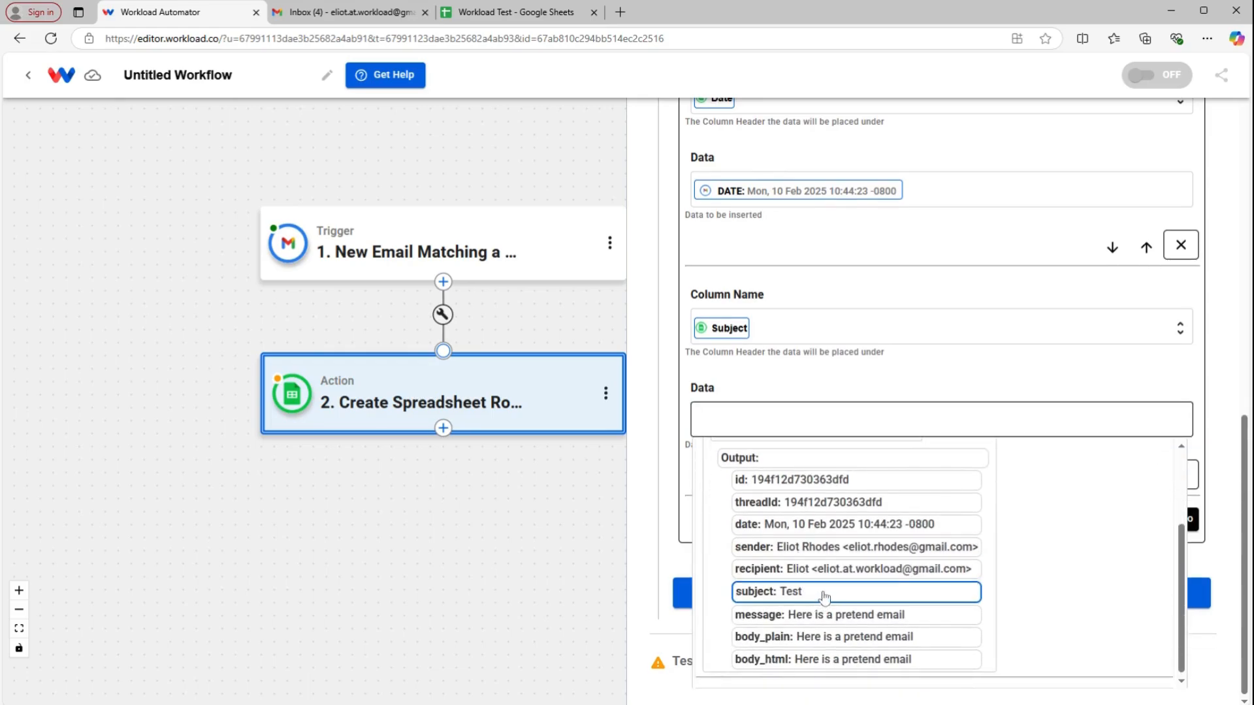
{"action": "left_click", "coordinate": [912, 372]}
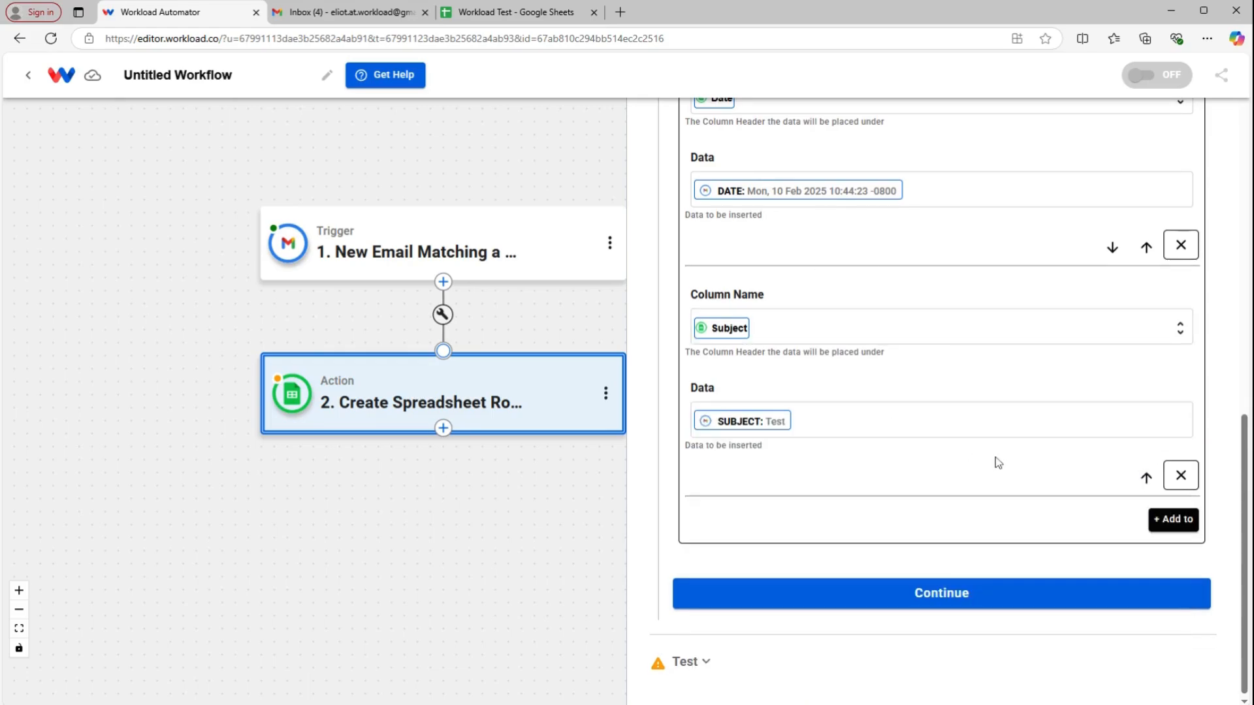
Step: Add a fourth rowData entry that maps the Message column to the message value from the Gmail trigger
{"action": "left_click", "coordinate": [1169, 528]}
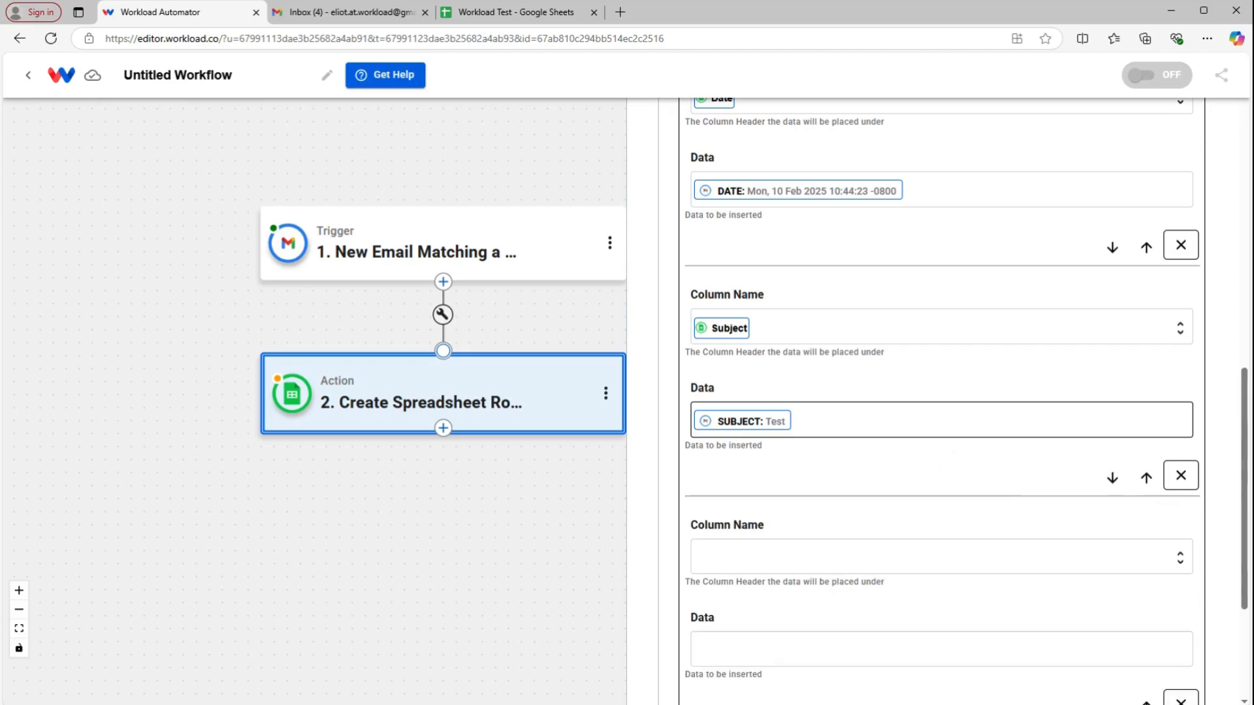
{"action": "left_click", "coordinate": [756, 551]}
{"action": "scroll", "coordinate": [756, 552], "scroll_direction": "down", "scroll_amount": 2}
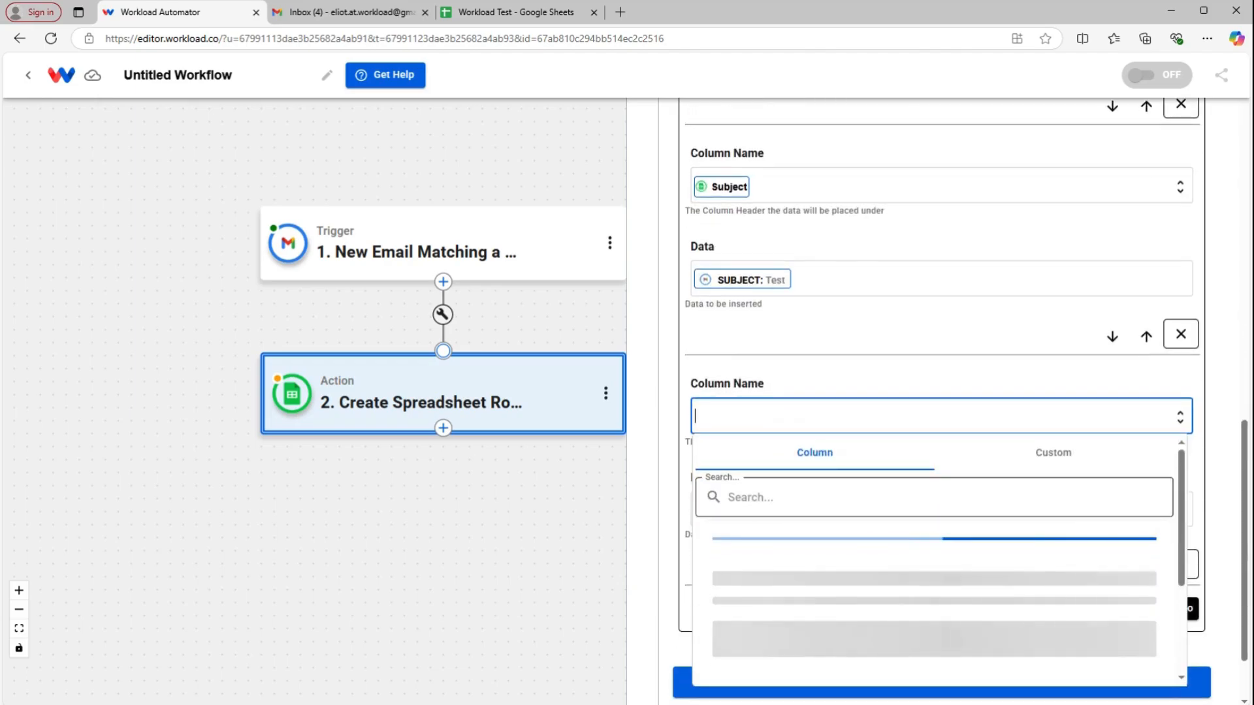
{"action": "scroll", "coordinate": [784, 386], "scroll_direction": "down", "scroll_amount": 1}
{"action": "left_click", "coordinate": [736, 598]}
{"action": "left_click", "coordinate": [741, 436]}
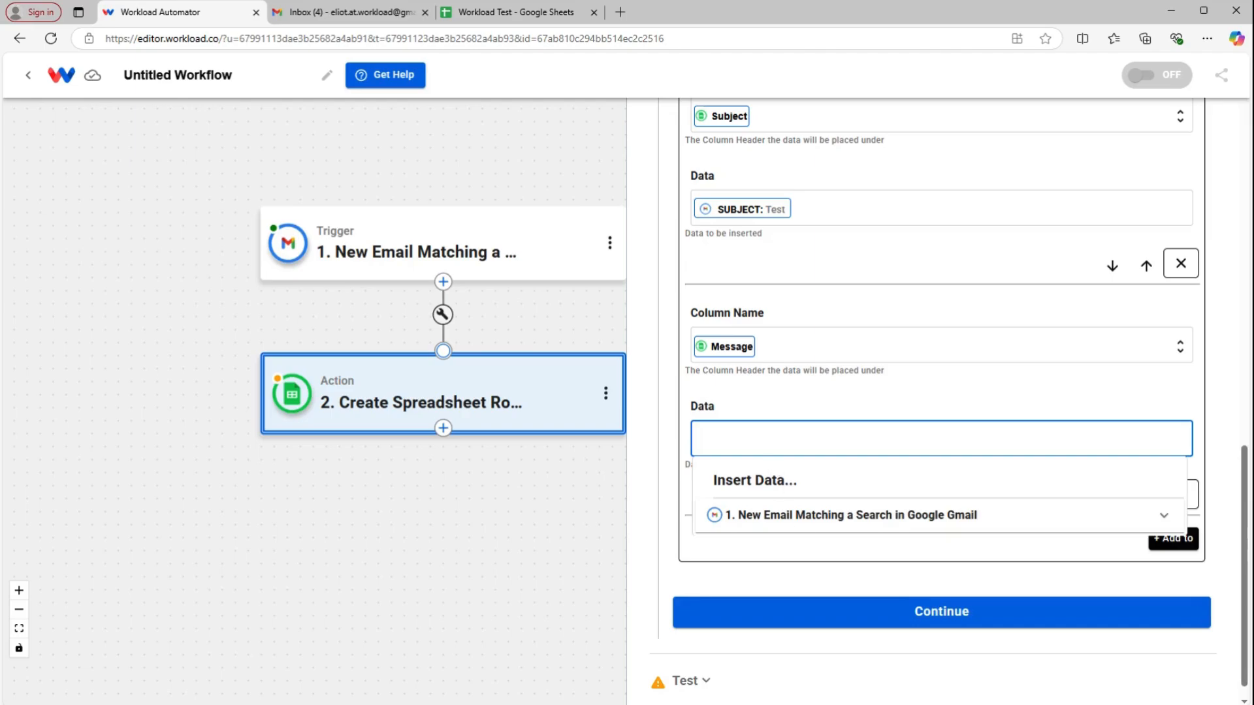
{"action": "left_click", "coordinate": [802, 515]}
{"action": "scroll", "coordinate": [794, 500], "scroll_direction": "down", "scroll_amount": 2}
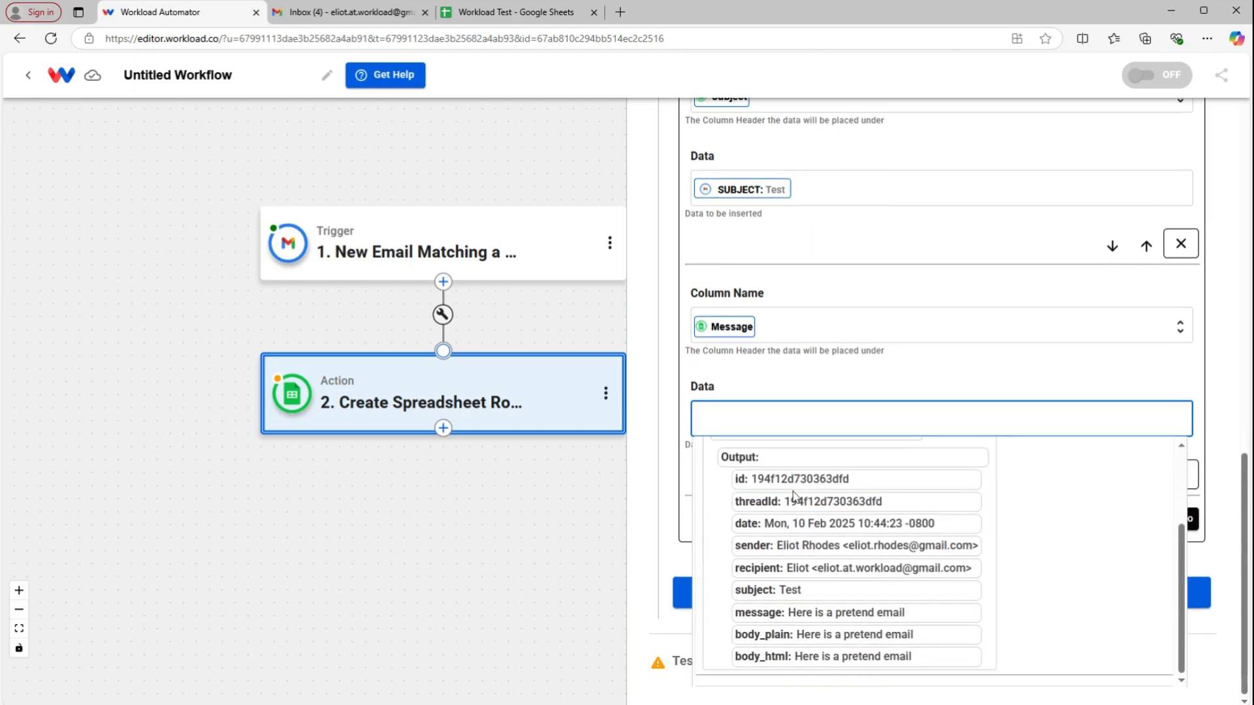
{"action": "left_click", "coordinate": [839, 612]}
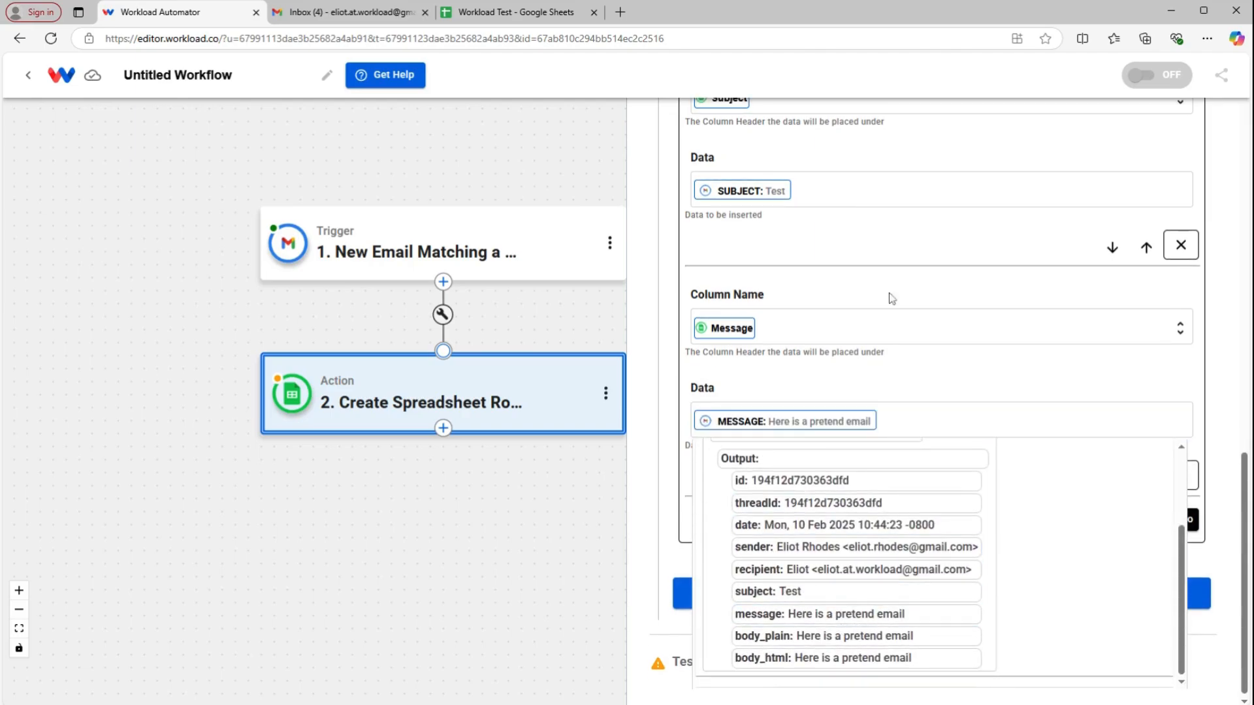
{"action": "left_click", "coordinate": [935, 374]}
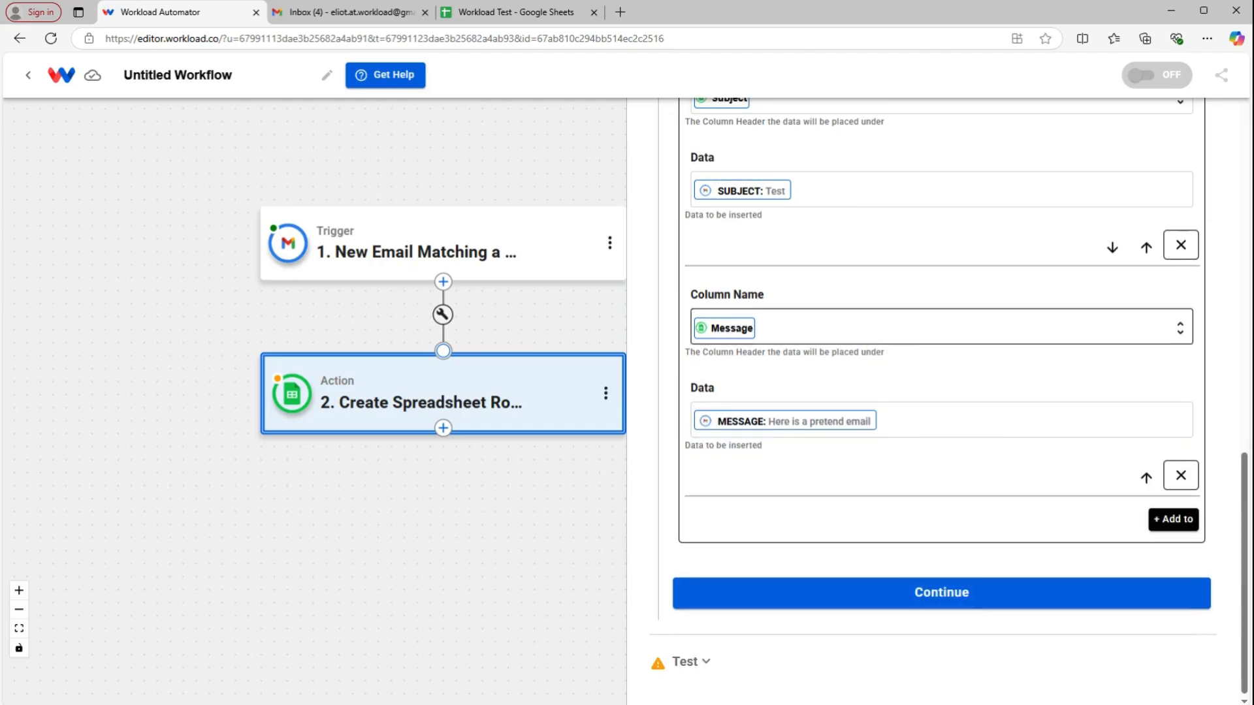
Step: Test the Create Spreadsheet Row action with the mapped sample data, review the returned response and finish the action's setup
{"action": "left_click", "coordinate": [899, 597]}
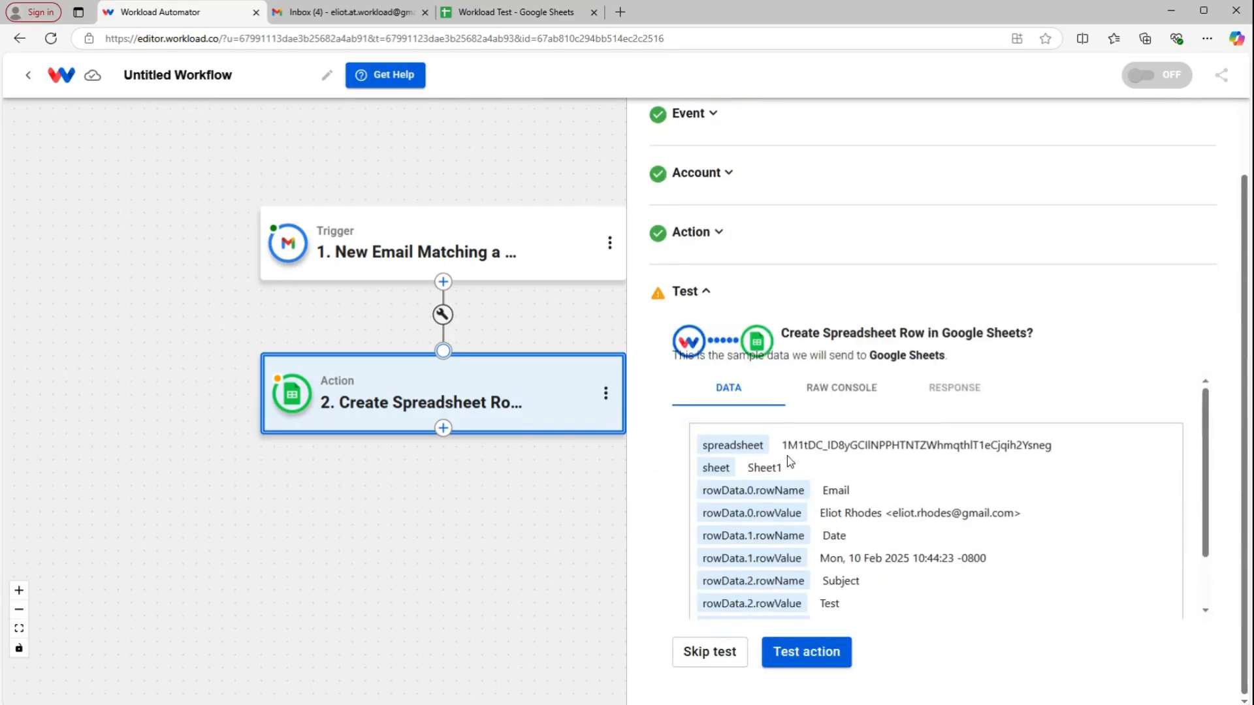
{"action": "scroll", "coordinate": [935, 516], "scroll_direction": "down", "scroll_amount": 1}
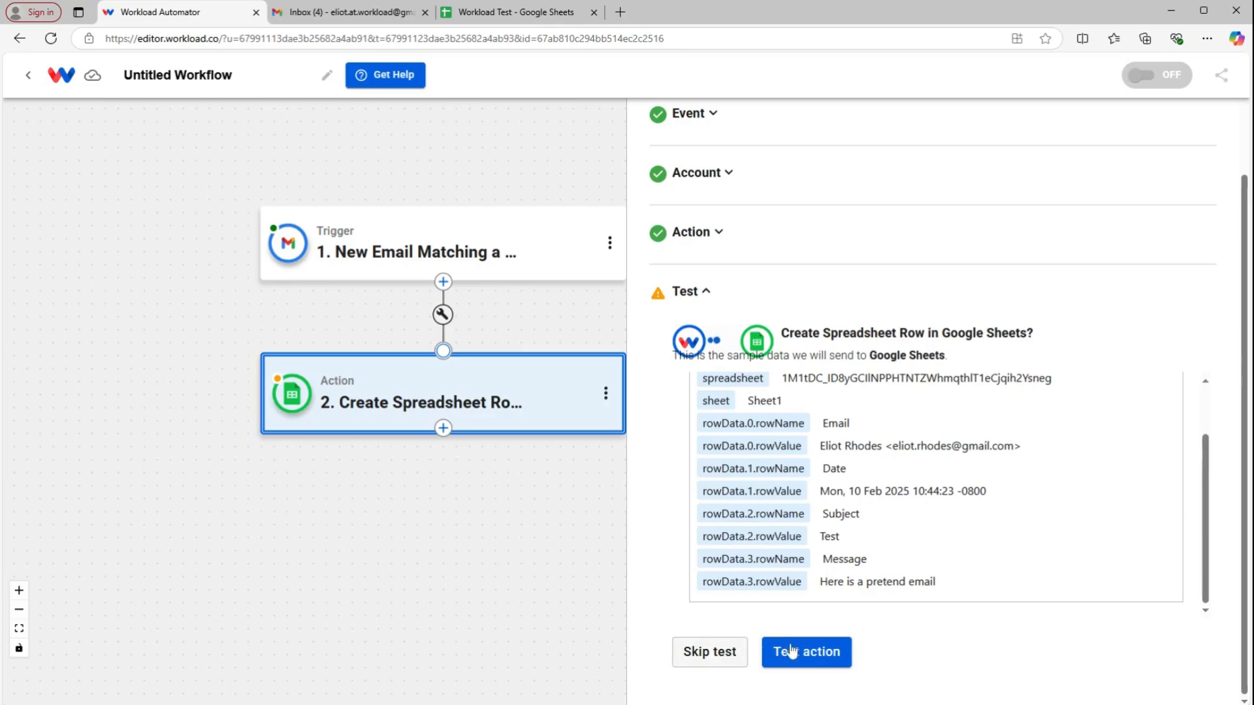
{"action": "left_click", "coordinate": [819, 653]}
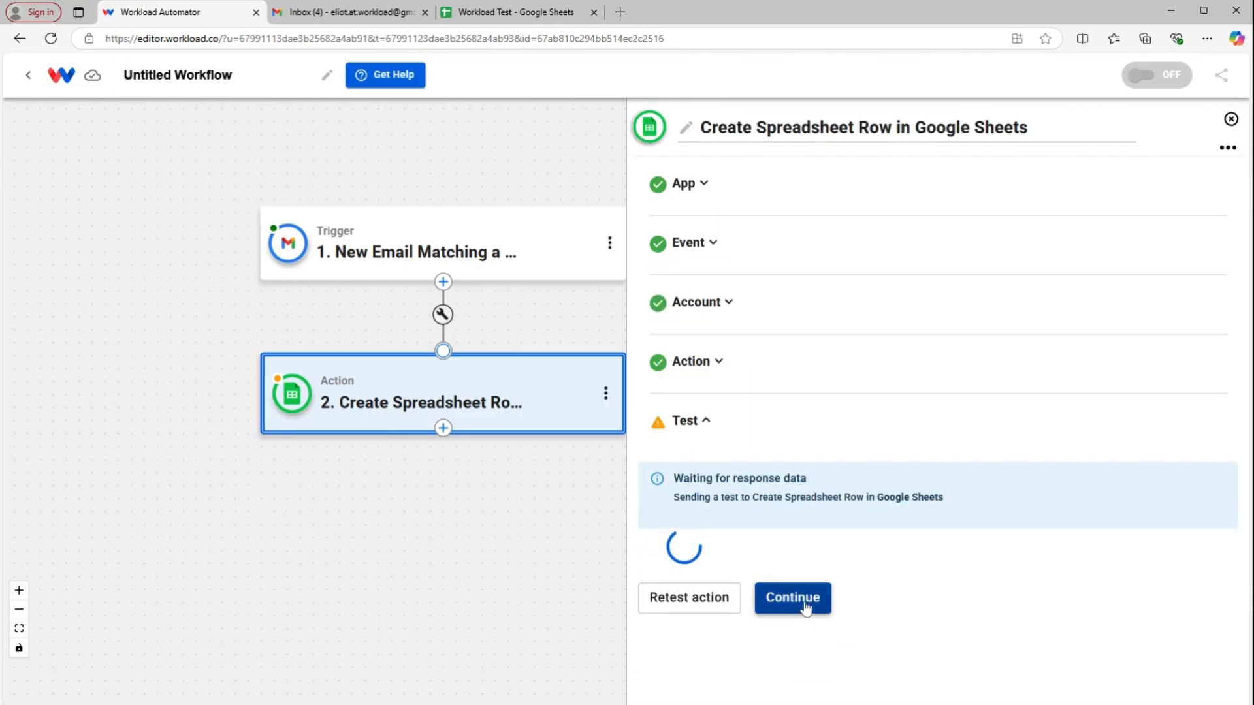
{"action": "scroll", "coordinate": [811, 583], "scroll_direction": "down", "scroll_amount": 2}
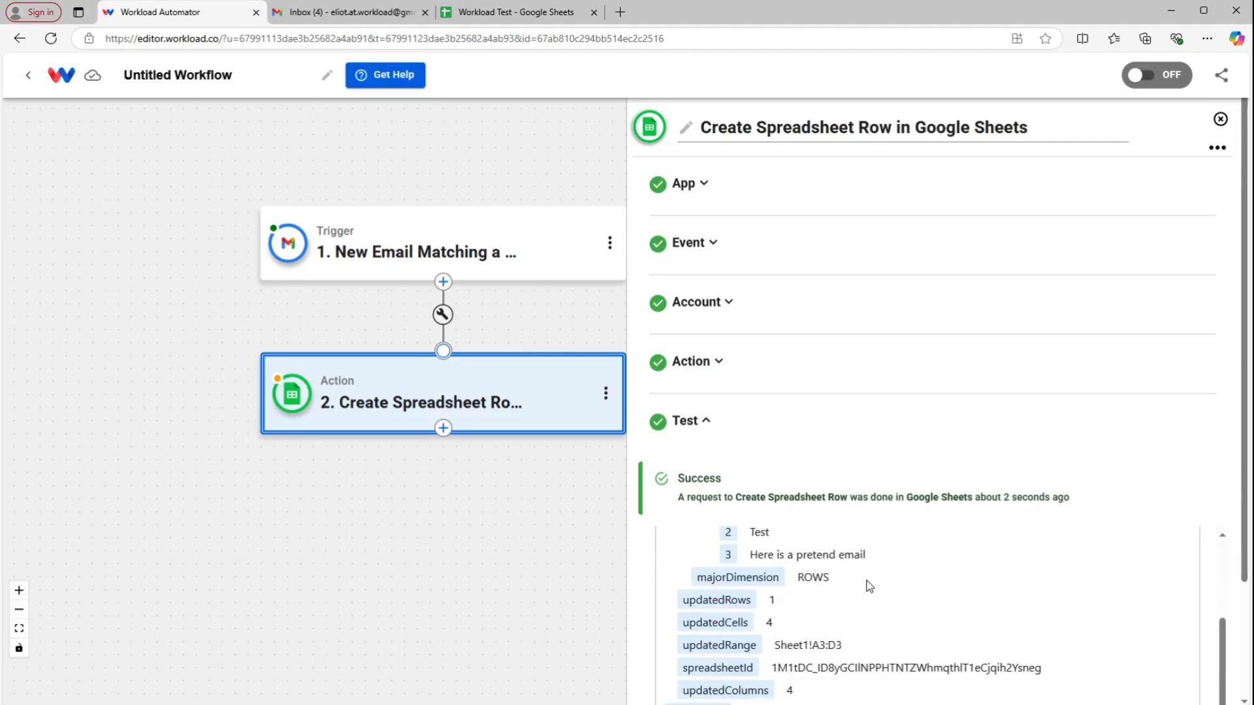
{"action": "scroll", "coordinate": [867, 579], "scroll_direction": "up", "scroll_amount": 2}
{"action": "scroll", "coordinate": [863, 579], "scroll_direction": "down", "scroll_amount": 2}
{"action": "scroll", "coordinate": [849, 579], "scroll_direction": "up", "scroll_amount": 2}
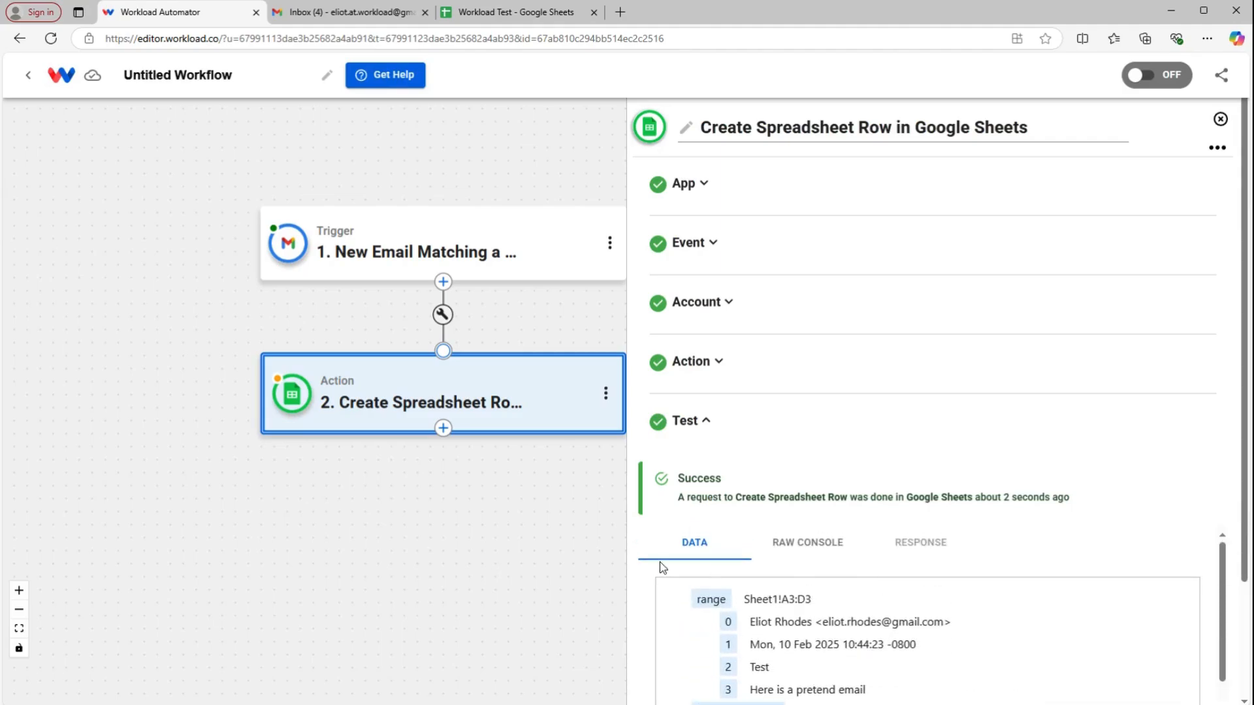
{"action": "scroll", "coordinate": [819, 583], "scroll_direction": "down", "scroll_amount": 5}
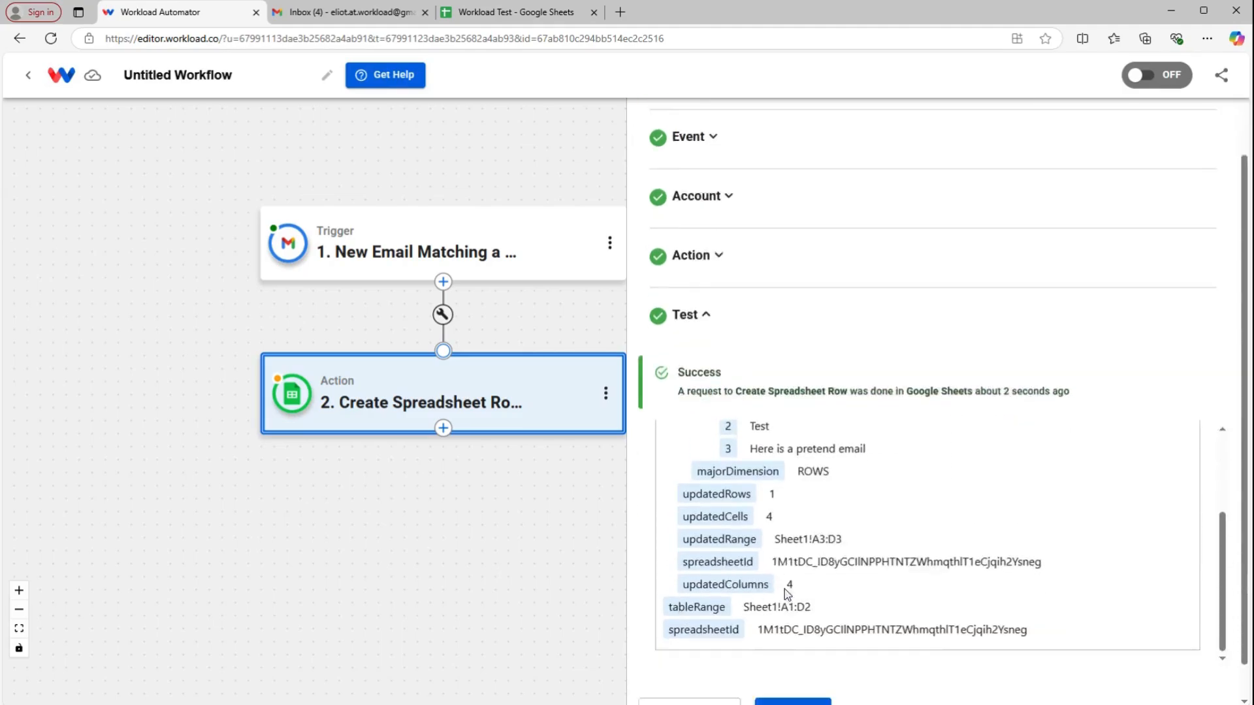
{"action": "left_click", "coordinate": [803, 679]}
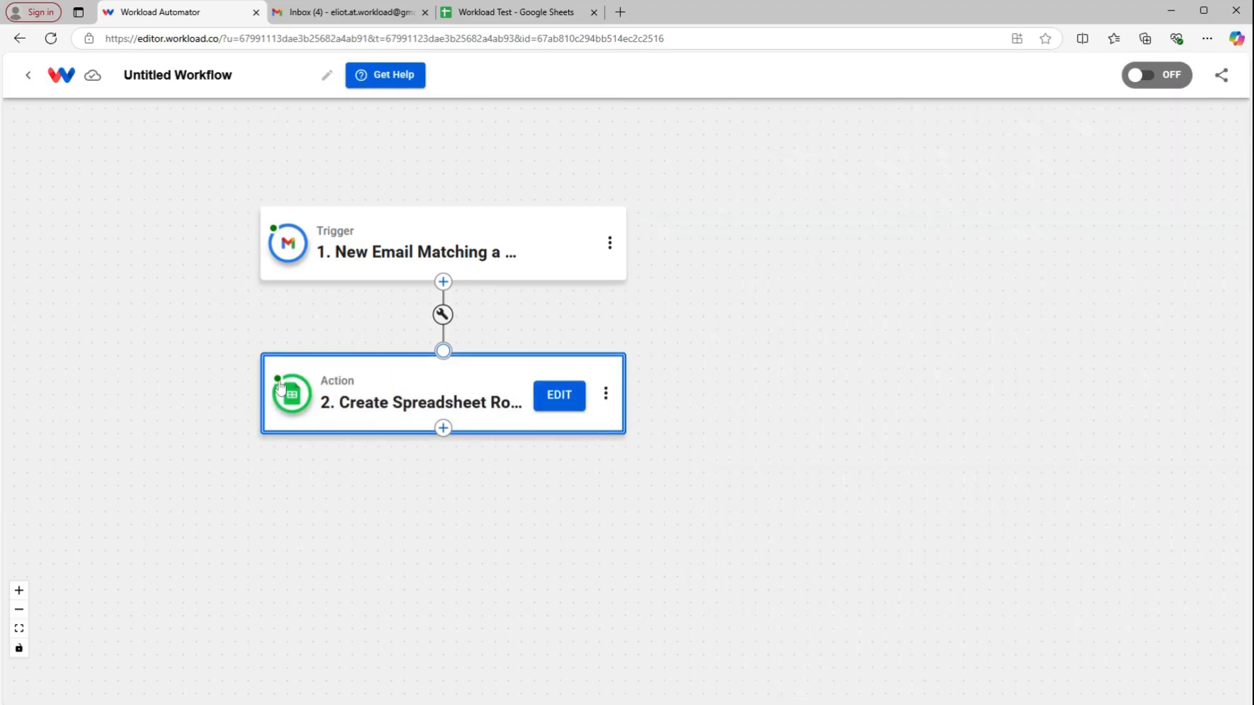
Step: Check the test row in the Workload Test spreadsheet and switch back to the Workload editor to turn the workflow on
{"action": "left_click", "coordinate": [521, 13]}
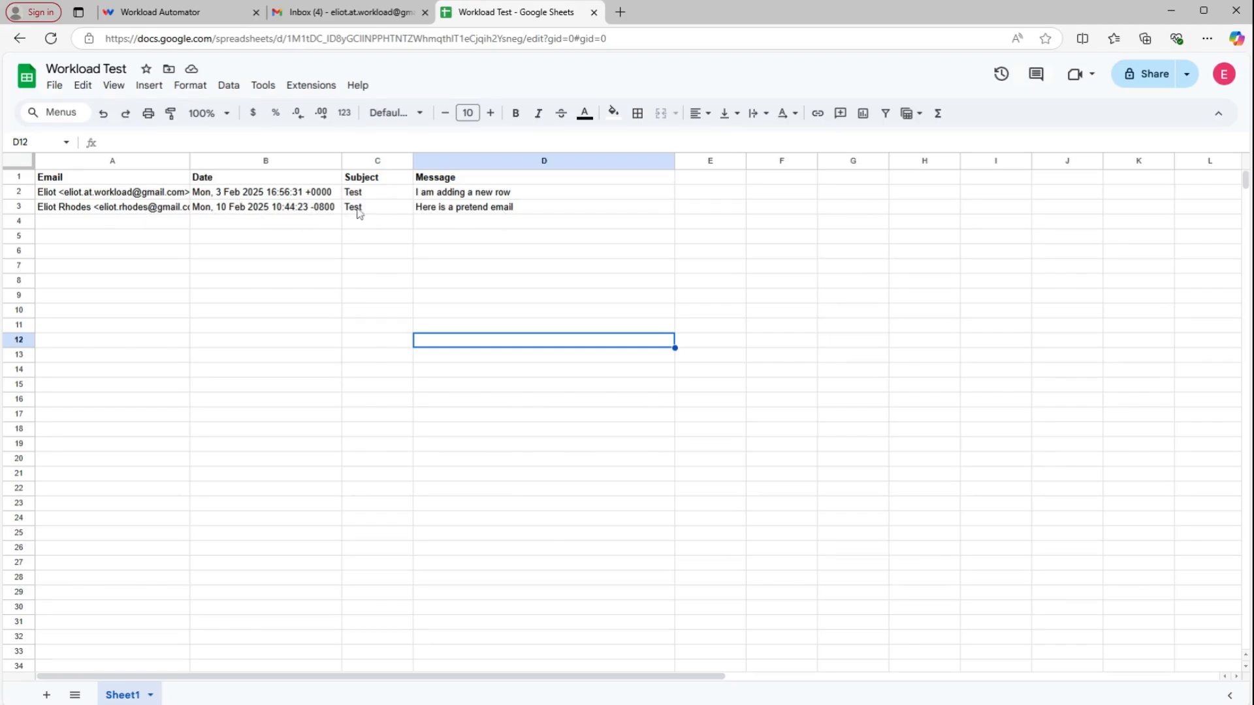
{"action": "left_click", "coordinate": [183, 13]}
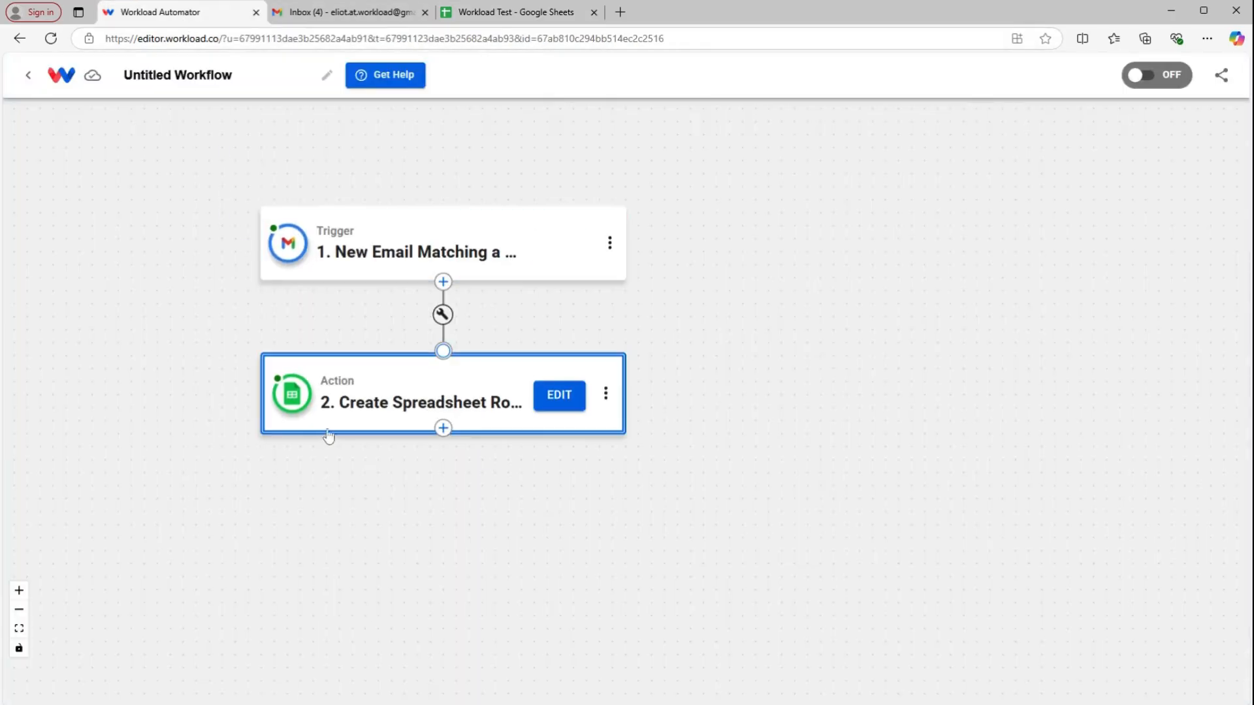
{"action": "left_click", "coordinate": [334, 379]}
{"action": "left_click", "coordinate": [353, 447]}
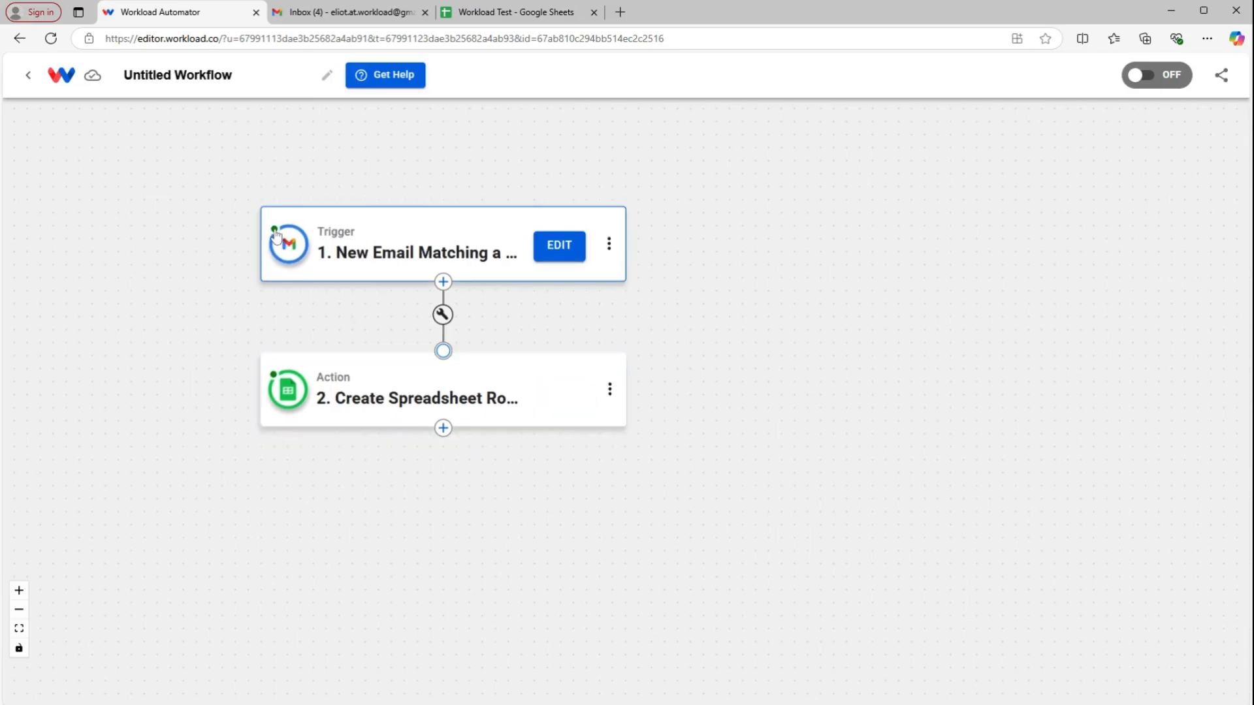
{"action": "left_click", "coordinate": [277, 386]}
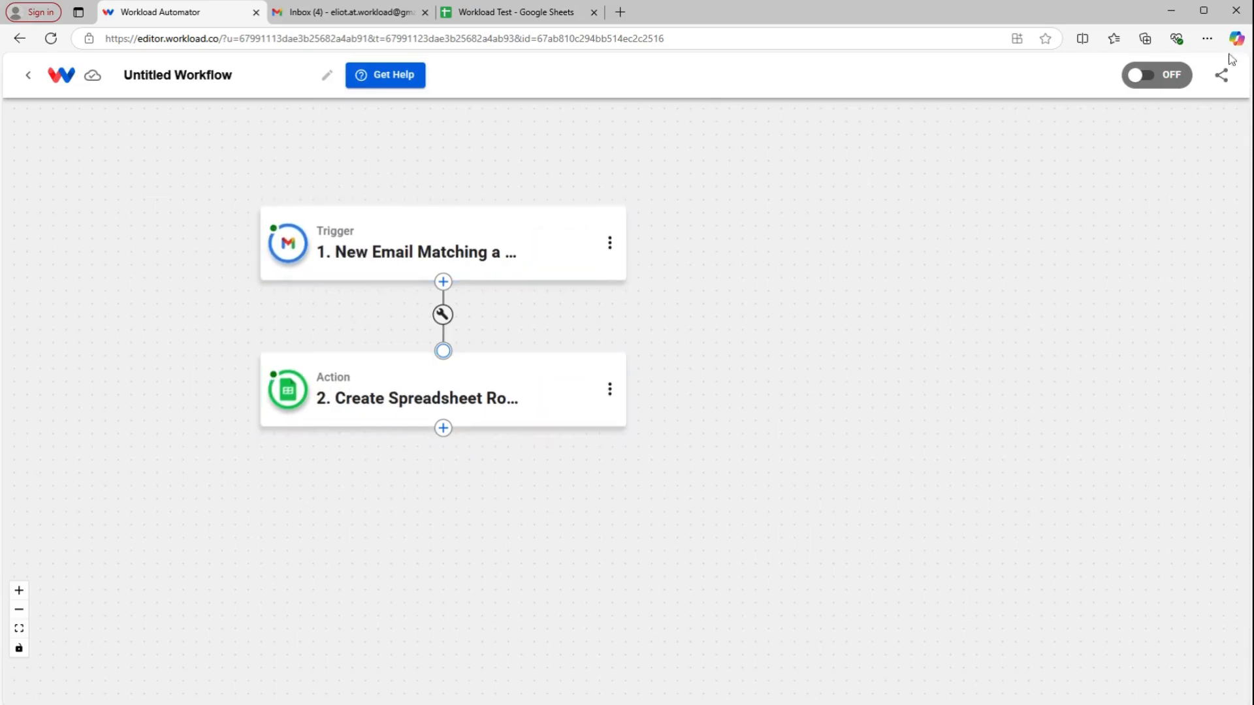
{"action": "left_click", "coordinate": [1155, 78]}
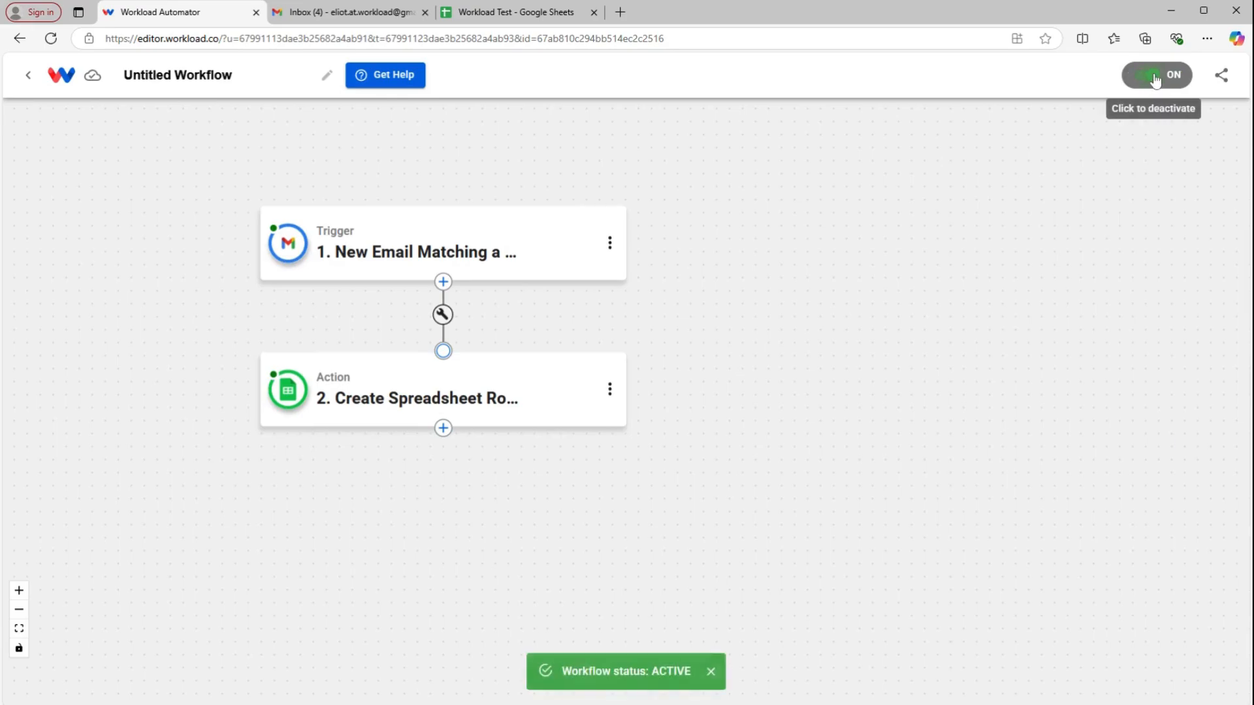